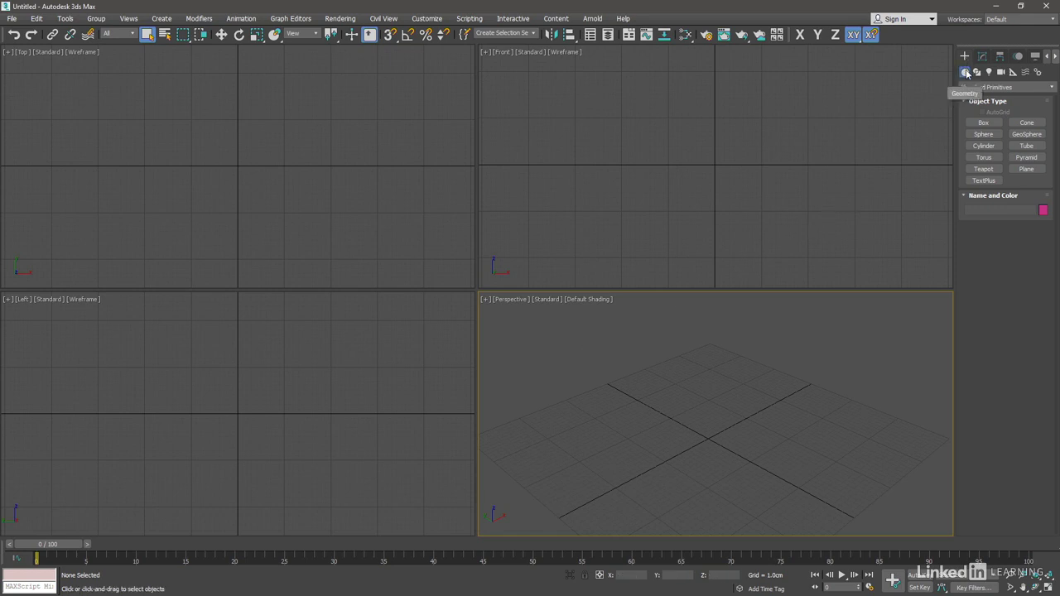
Create a TextPlus object reading 'TextPlus' by dragging a text region in the Front viewport.
click(983, 181)
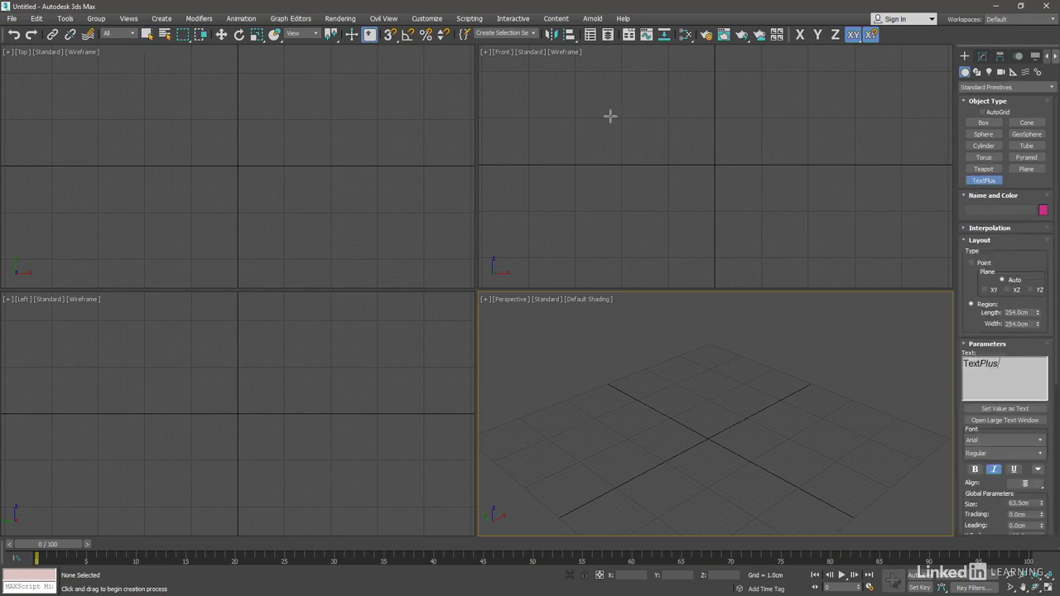
mouse_move(610, 116)
mouse_down()
mouse_move(806, 221)
mouse_move(752, 237)
mouse_move(828, 243)
mouse_move(870, 230)
mouse_move(865, 202)
mouse_move(784, 237)
mouse_move(820, 229)
mouse_move(828, 212)
mouse_move(826, 232)
mouse_up()
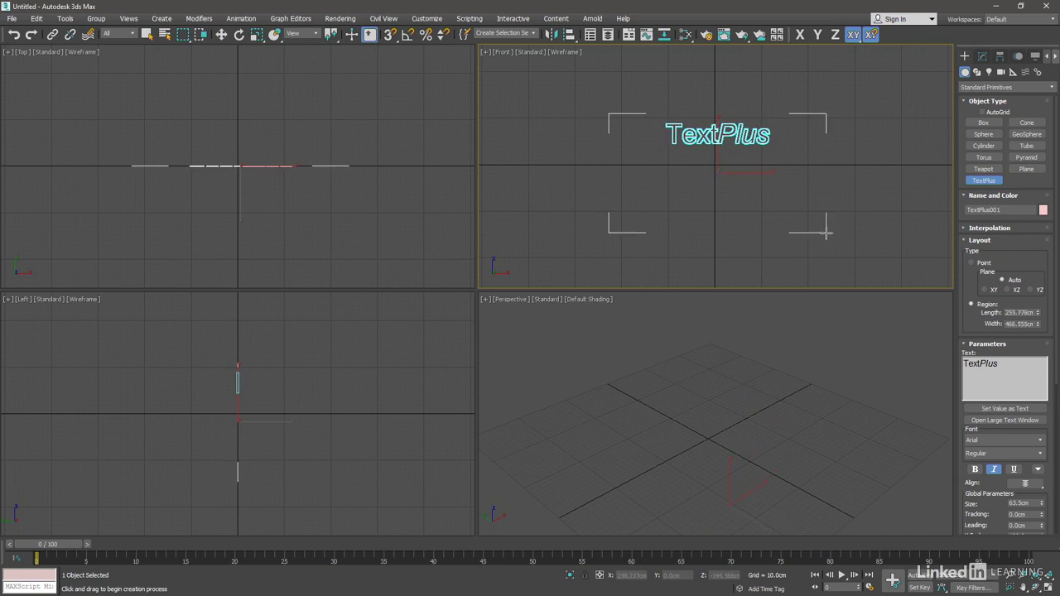
mouse_move(826, 232)
mouse_down()
mouse_move(670, 244)
mouse_move(840, 249)
mouse_move(654, 239)
mouse_move(819, 254)
mouse_up()
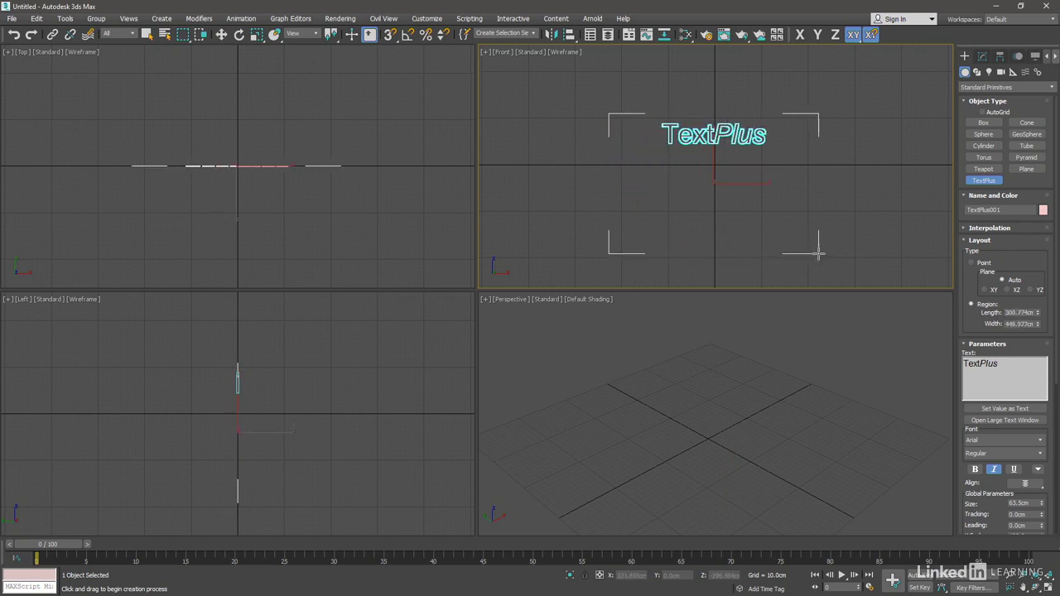
right_click(888, 235)
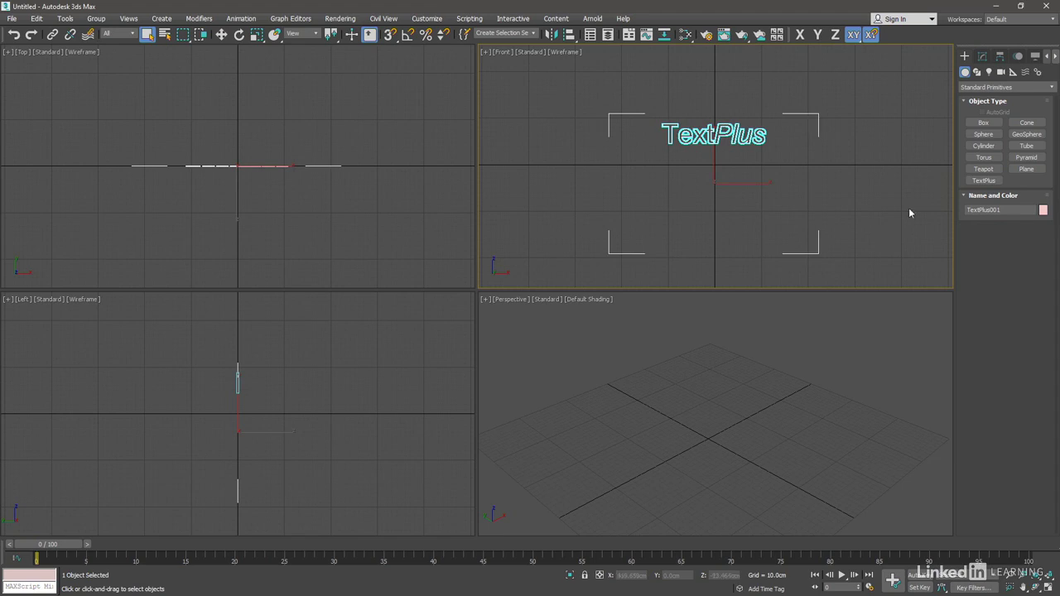
Narrow the TextPlus layout width, then change its Layout Type from Region to Point.
click(985, 57)
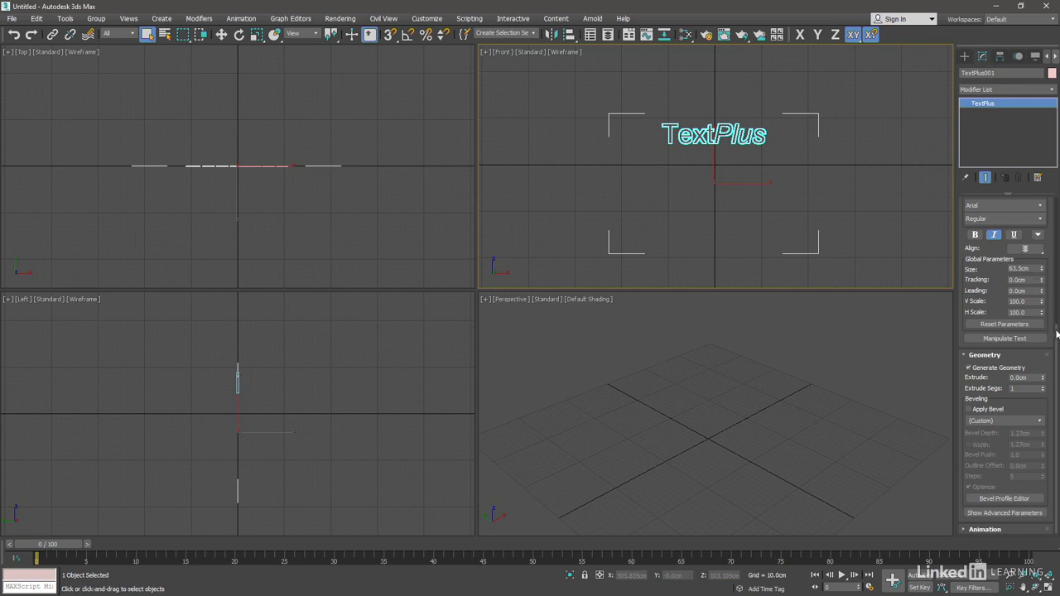
scroll(998, 290, up, 5)
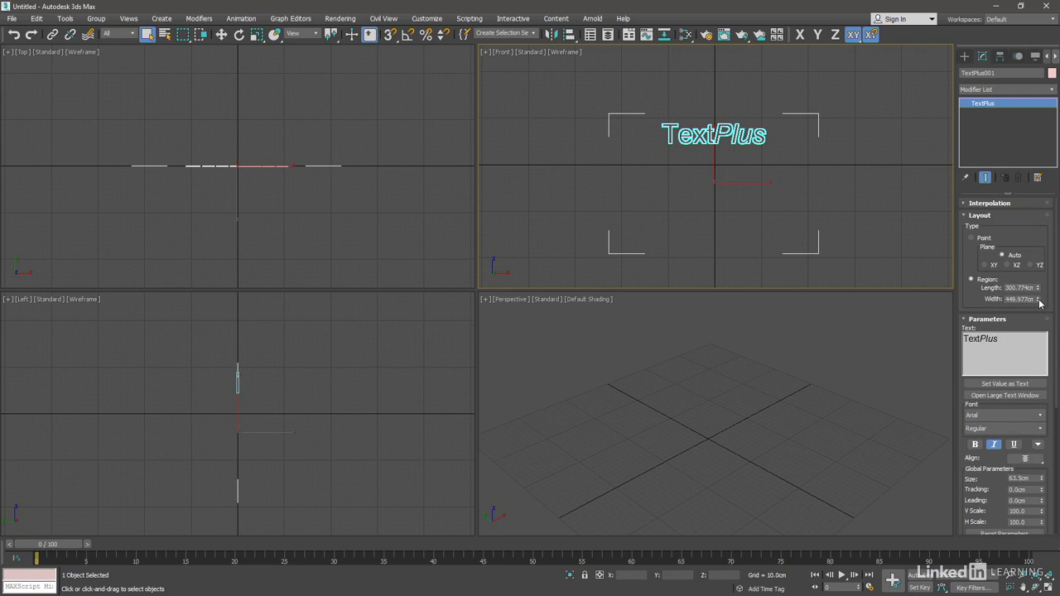
mouse_move(1039, 300)
mouse_down()
mouse_move(1039, 344)
mouse_move(1044, 318)
mouse_up()
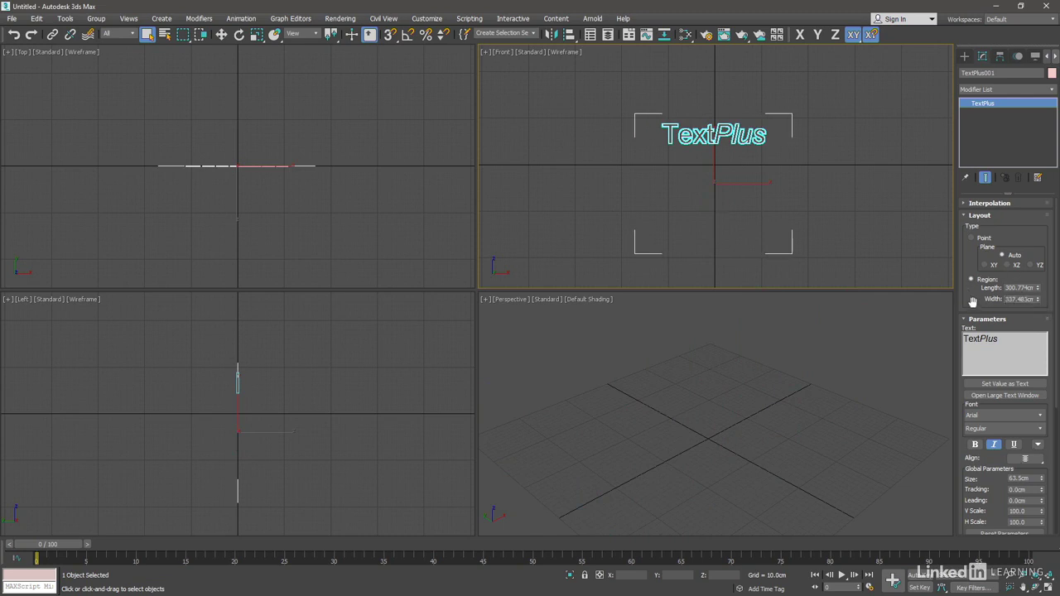
click(971, 237)
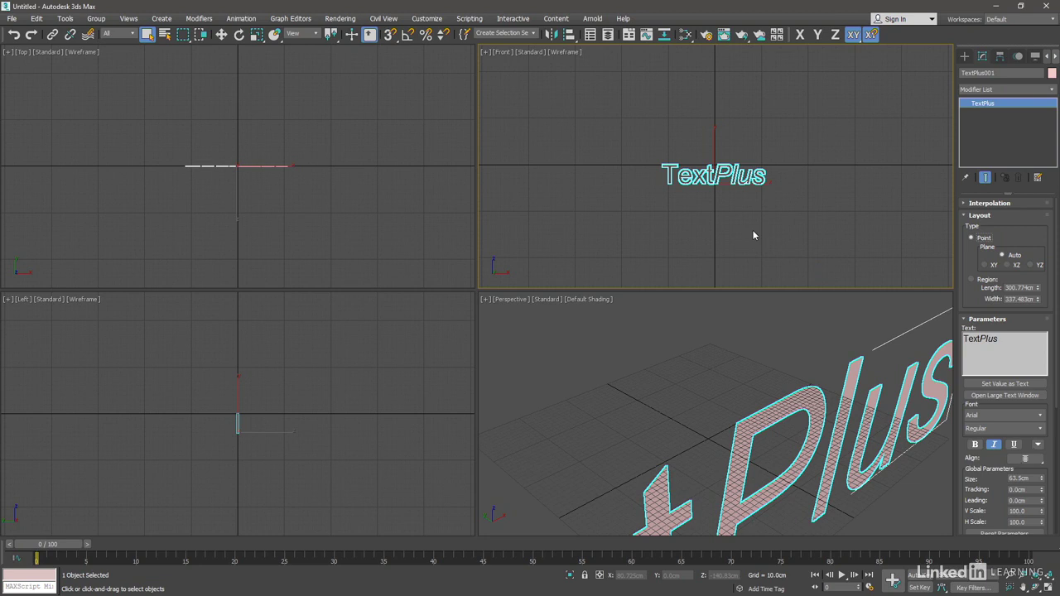
Frame the text in the Front view, then in the now-active Perspective viewport.
key(z)
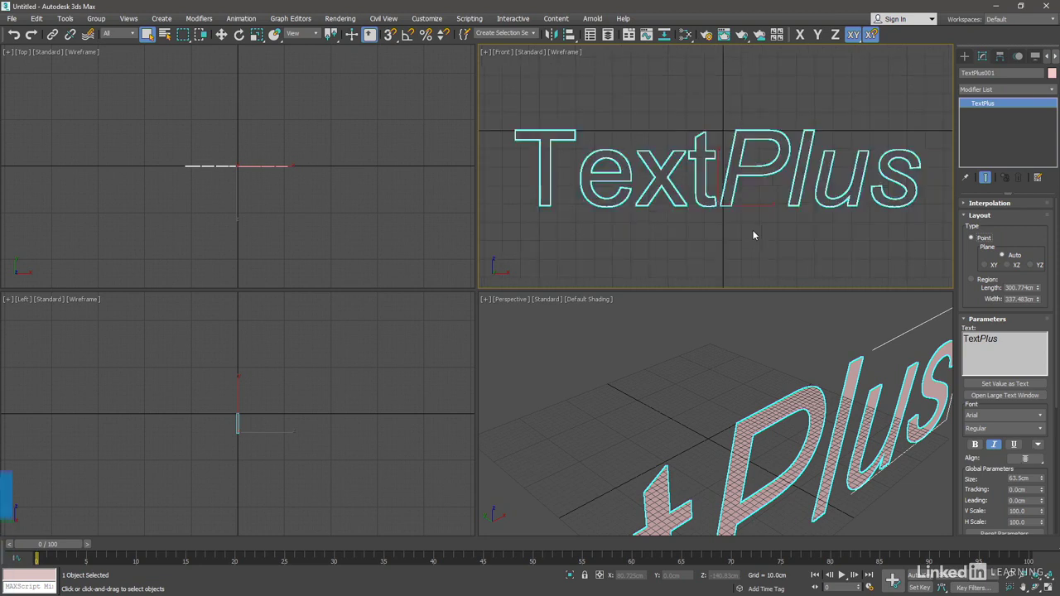
right_click(749, 334)
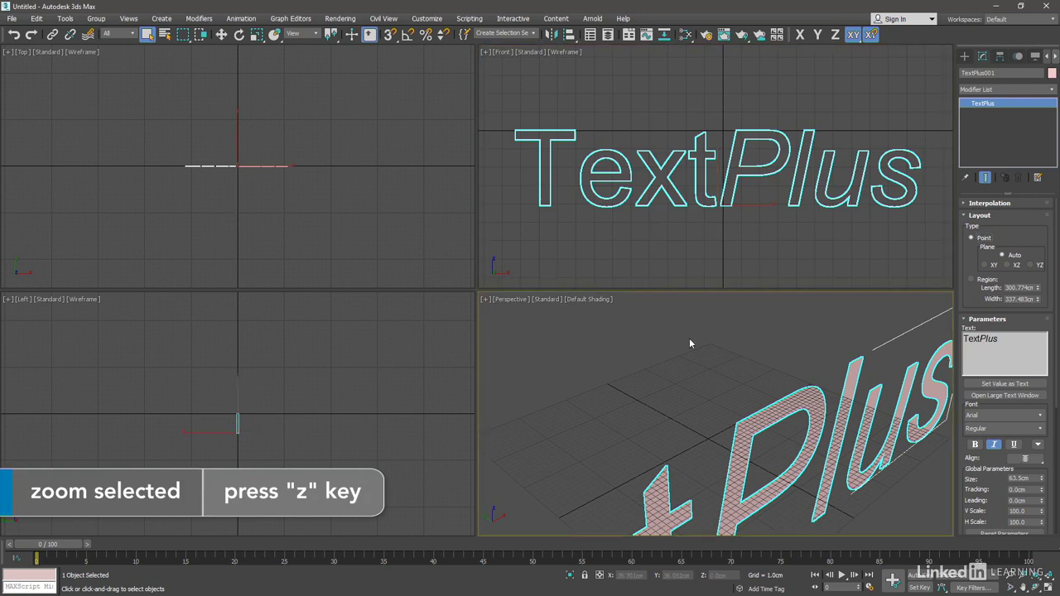
key(z)
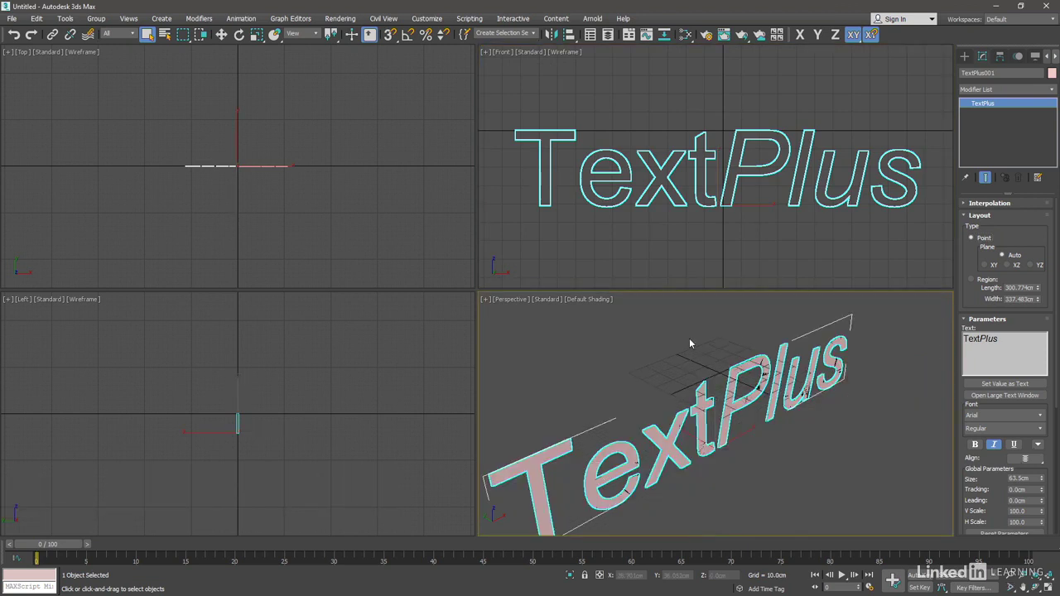
Move TextPlus001 up along Z to about -2.7 cm and orbit to inspect it.
click(221, 34)
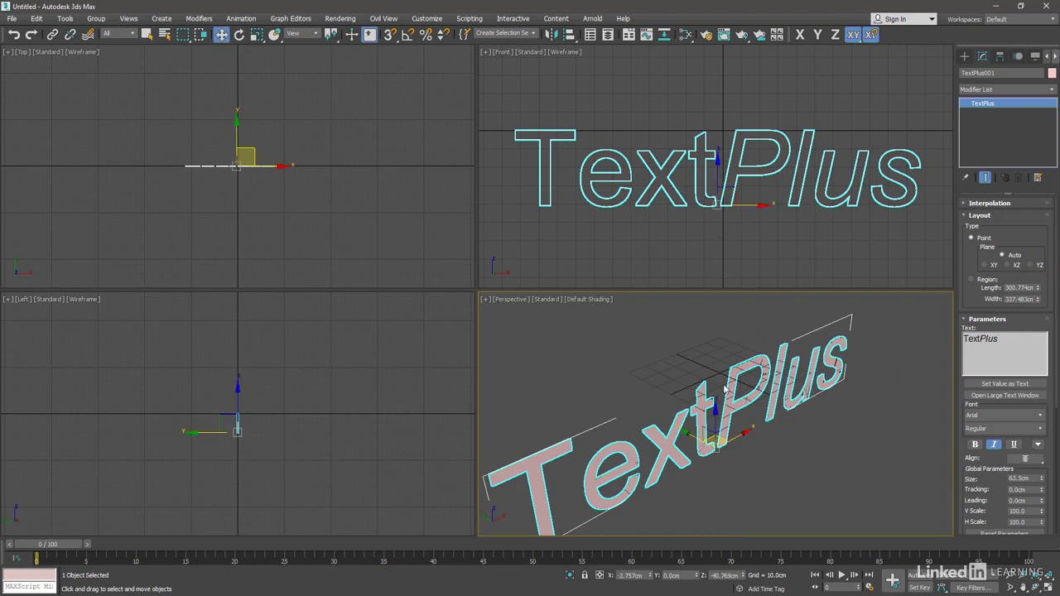
drag(714, 411, 709, 365)
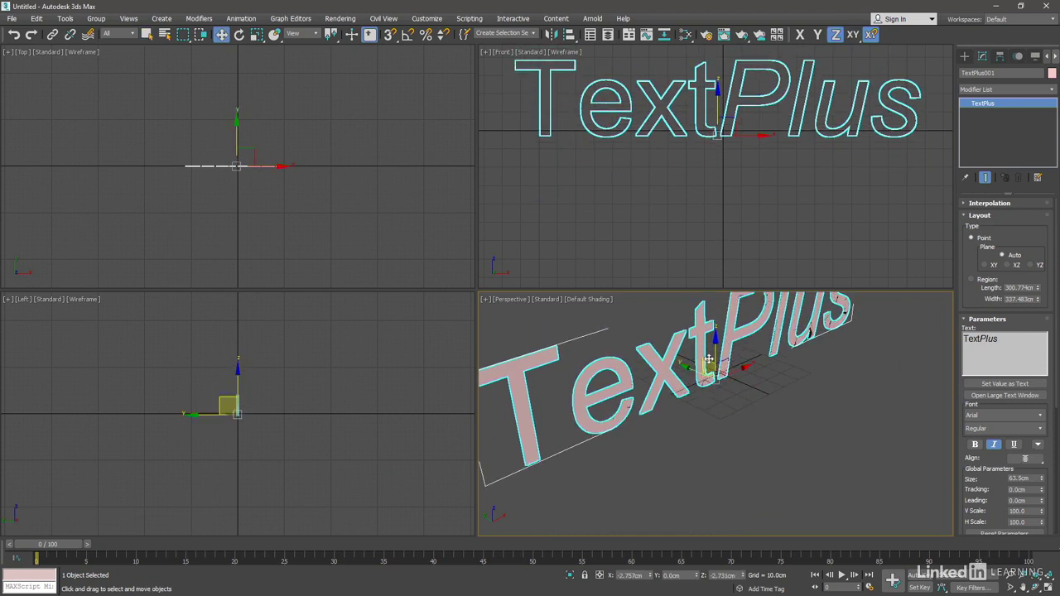
alt+middle_drag(861, 380, 865, 381)
mouse_move(840, 470)
alt+middle_down()
mouse_move(842, 439)
mouse_move(769, 455)
mouse_move(765, 444)
mouse_move(833, 446)
alt+middle_up()
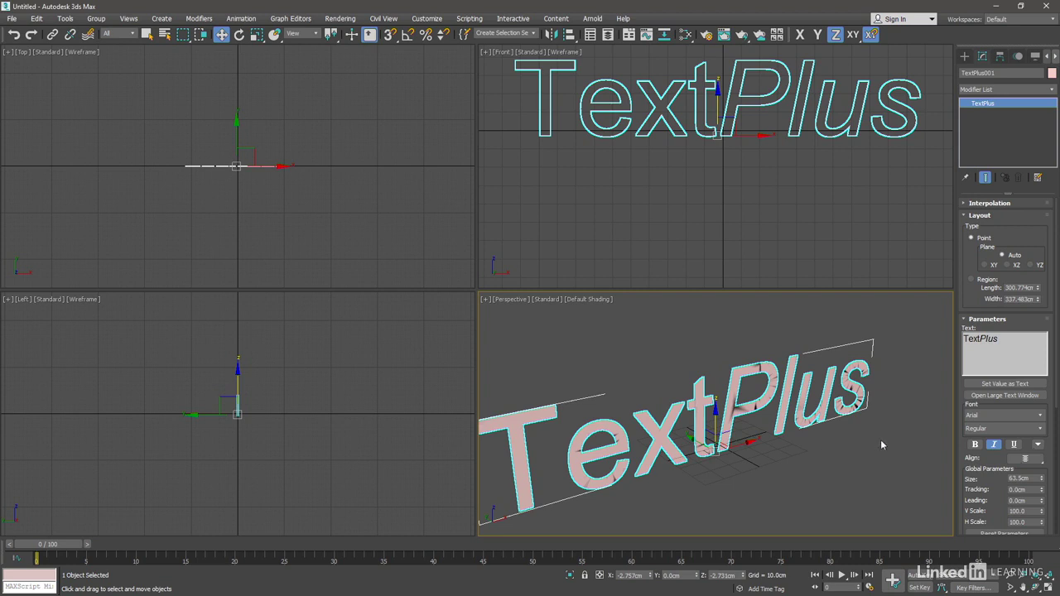
Turn off Generate Geometry to show outlines, and raise the text to Z 1.966 cm.
drag(1057, 424, 1057, 478)
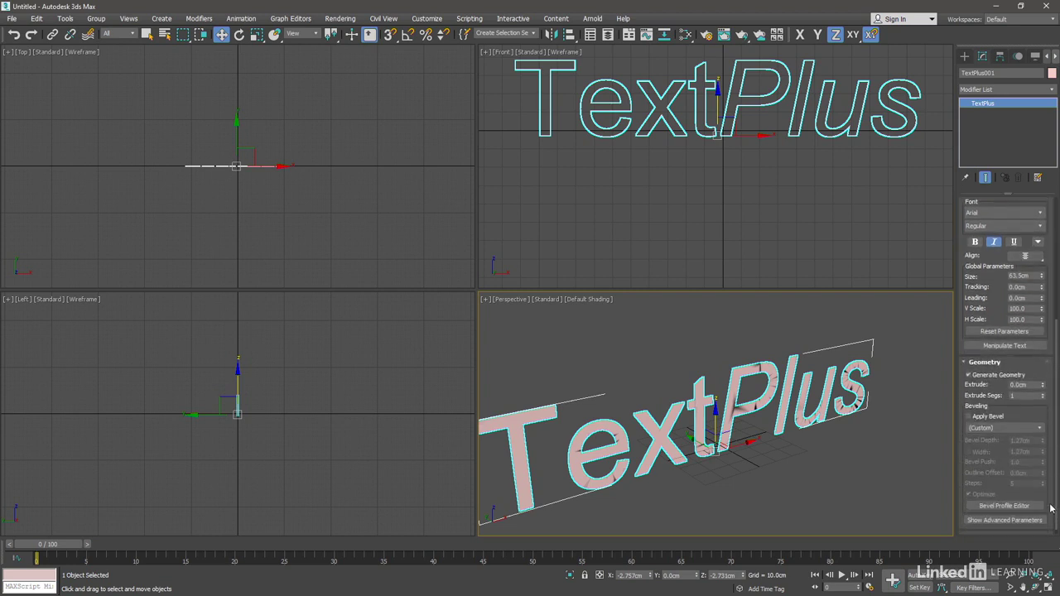
click(969, 375)
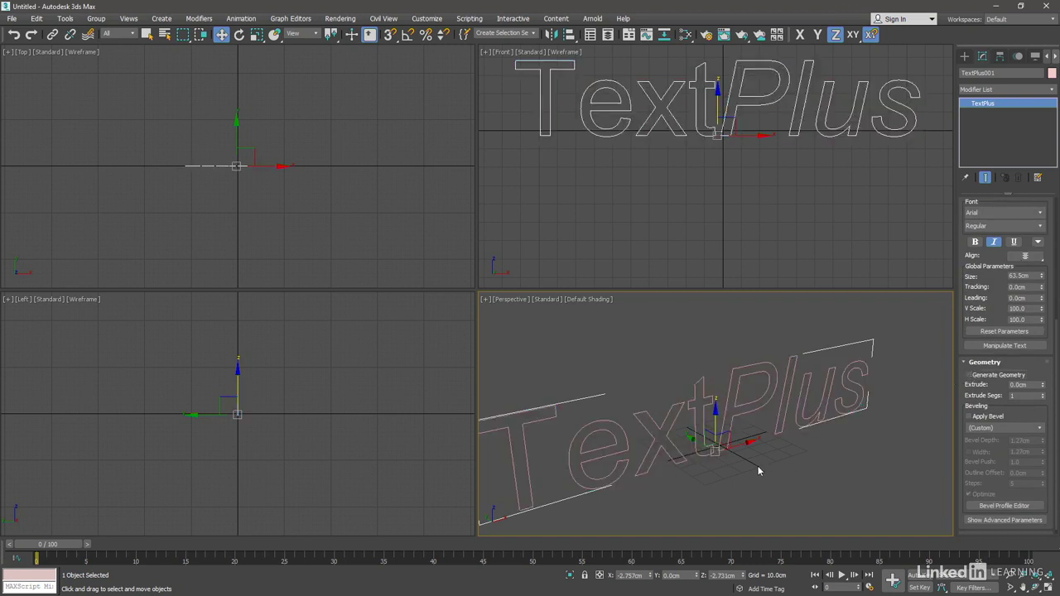
mouse_move(759, 471)
middle_down()
mouse_move(792, 461)
mouse_move(792, 414)
middle_up()
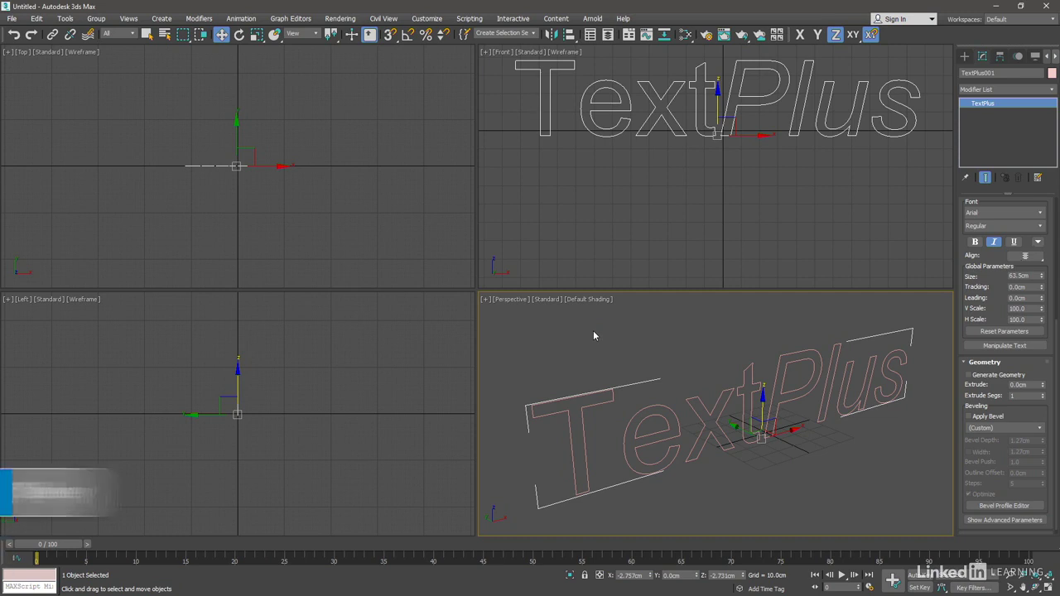
key(j)
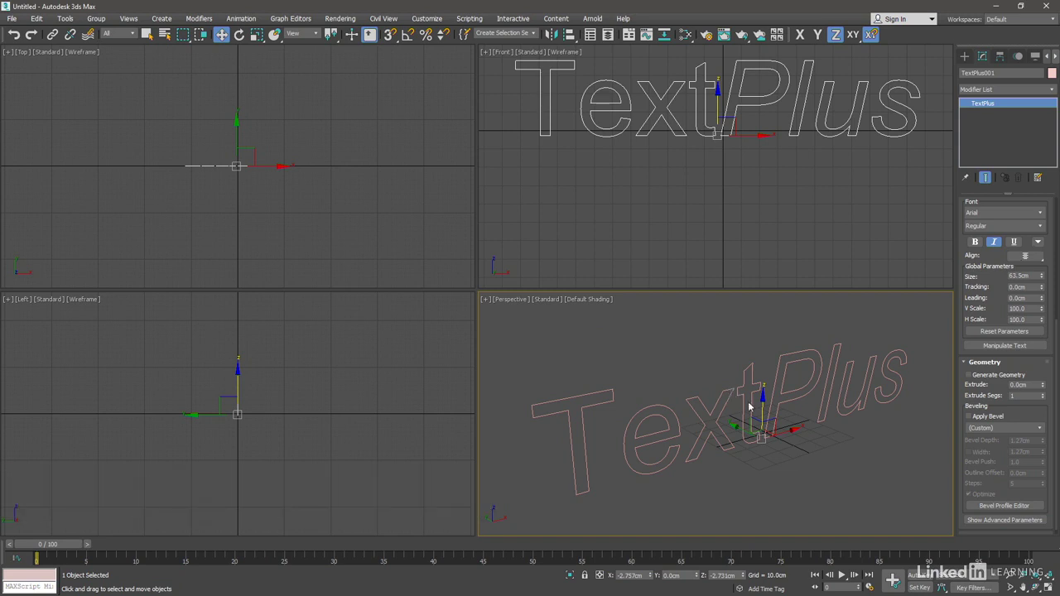
drag(766, 404, 762, 391)
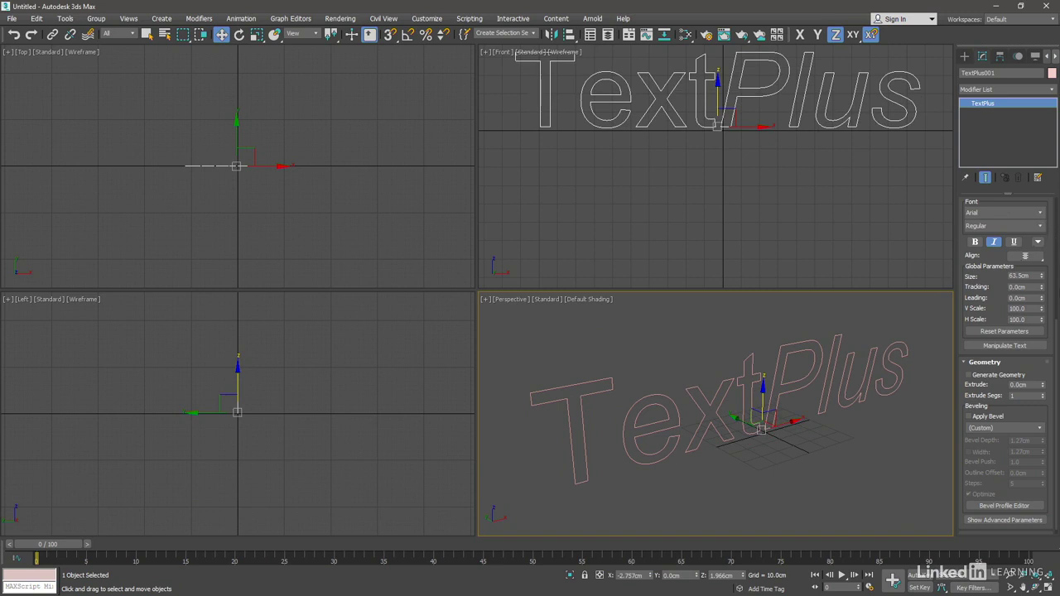
Change the TextPlus font to Arial Black.
scroll(1042, 216, up, 1)
scroll(1041, 216, up, 2)
scroll(1004, 257, up, 1)
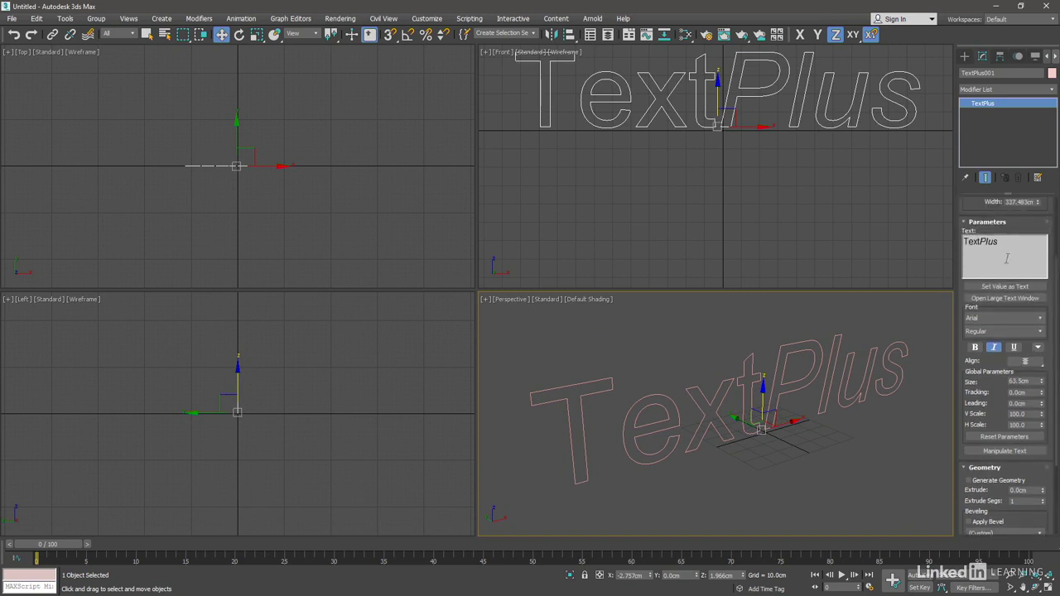
drag(997, 240, 960, 239)
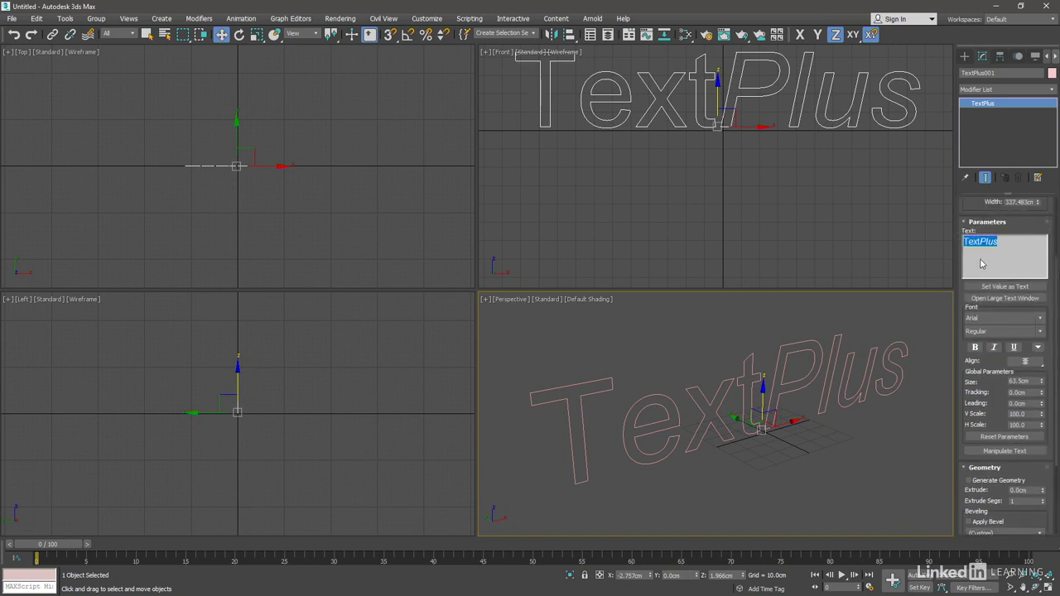
click(1040, 319)
click(1015, 338)
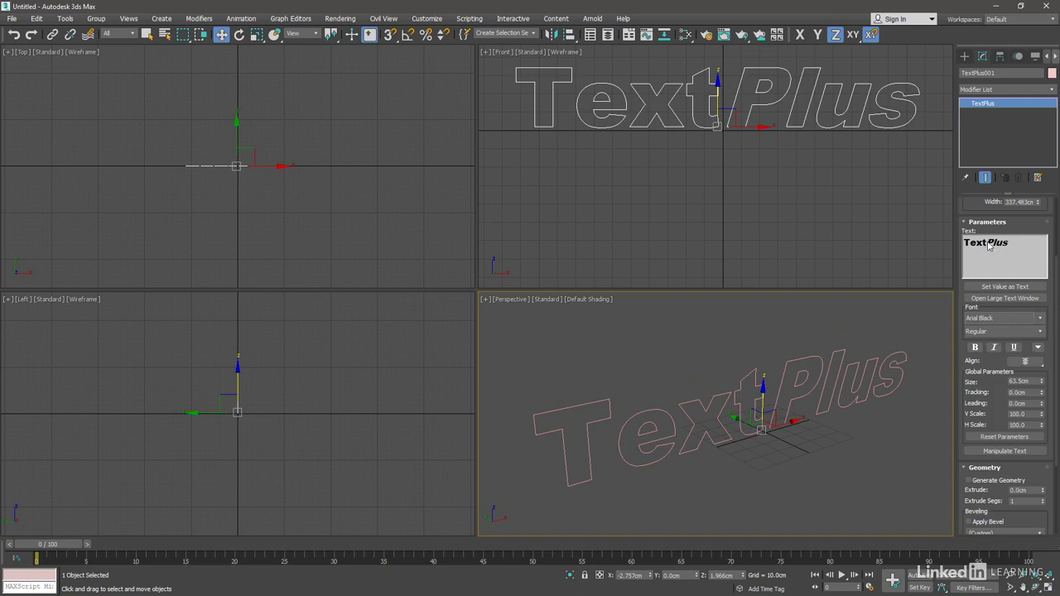
Remove the italics from 'Plus' and select the whole string for replacing.
drag(985, 243, 1008, 242)
click(993, 348)
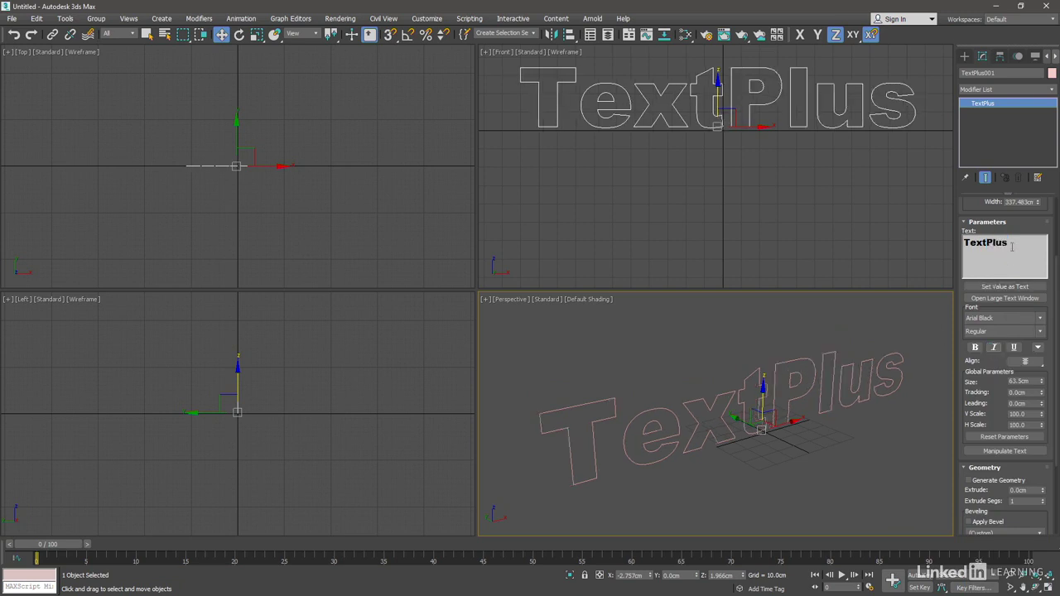
drag(1011, 242, 962, 240)
Type 'KinetEco' as the new text and adjust its tracking and V Scale.
text(Ki)
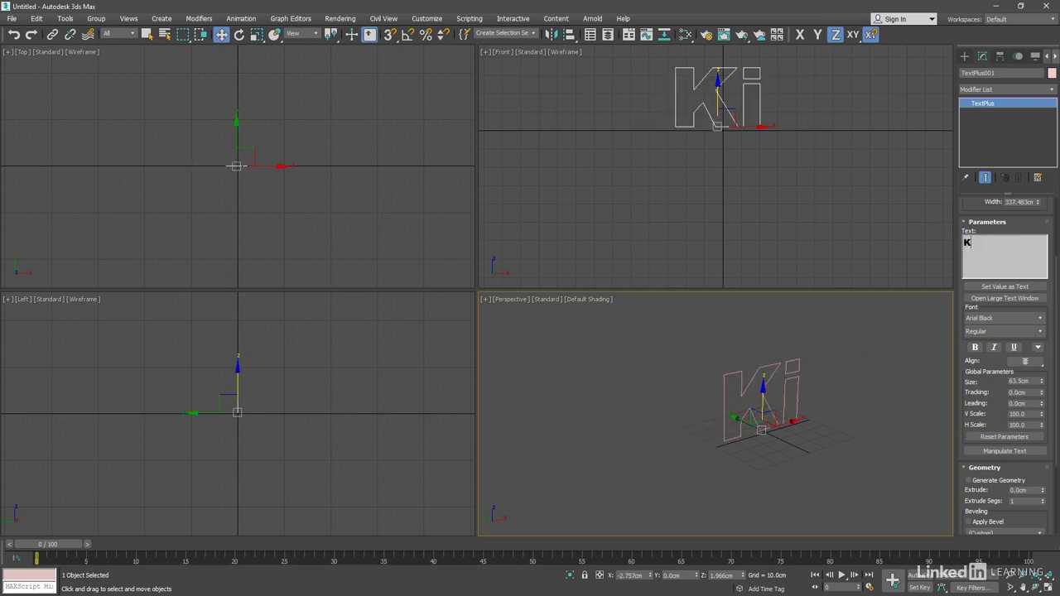
text(netEco)
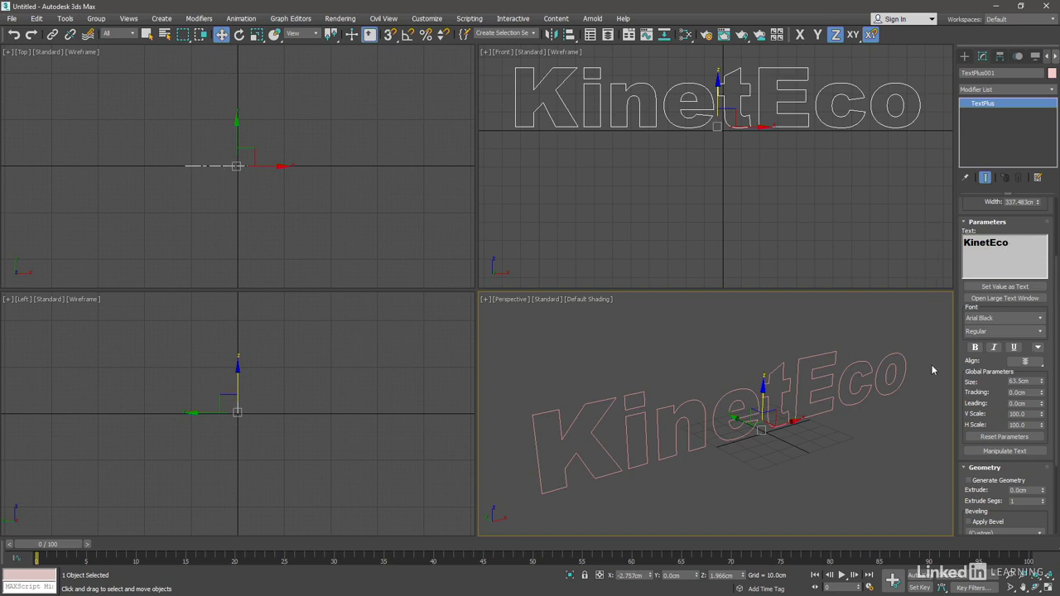
mouse_move(1042, 382)
mouse_down()
mouse_move(1043, 393)
mouse_move(1055, 266)
mouse_move(1037, 375)
mouse_up()
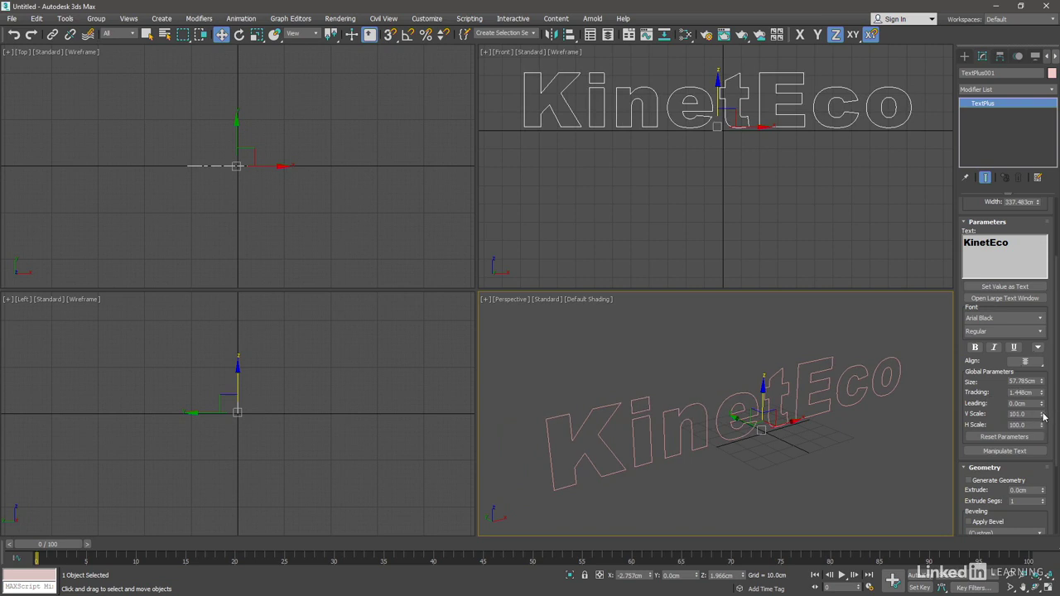
mouse_move(1043, 417)
mouse_down()
mouse_move(1049, 346)
mouse_move(1050, 371)
mouse_up()
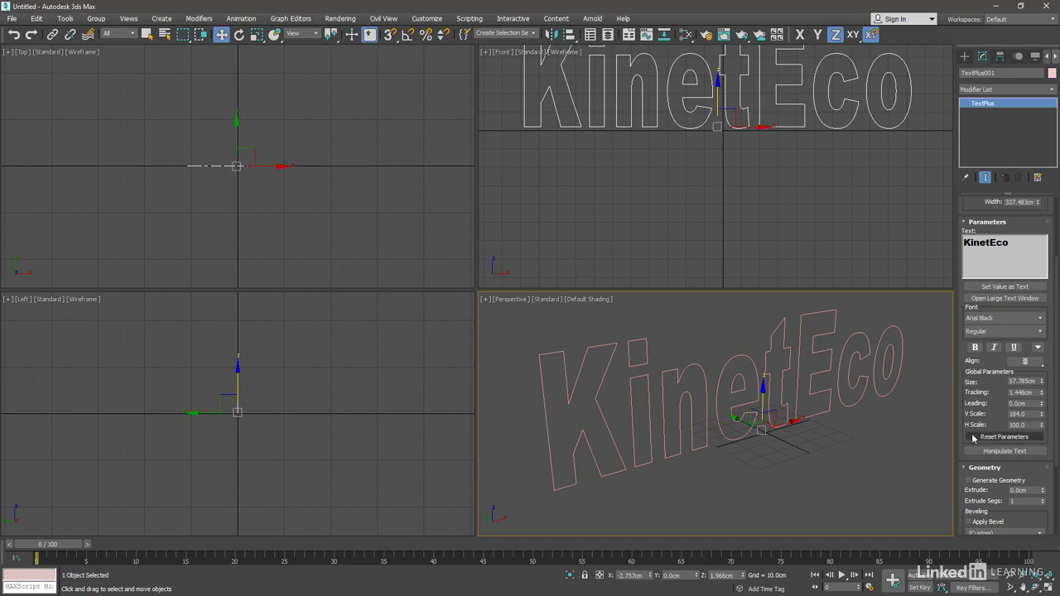
Reset tracking to 0 cm and scales to 100, and enable Generate Geometry.
click(973, 439)
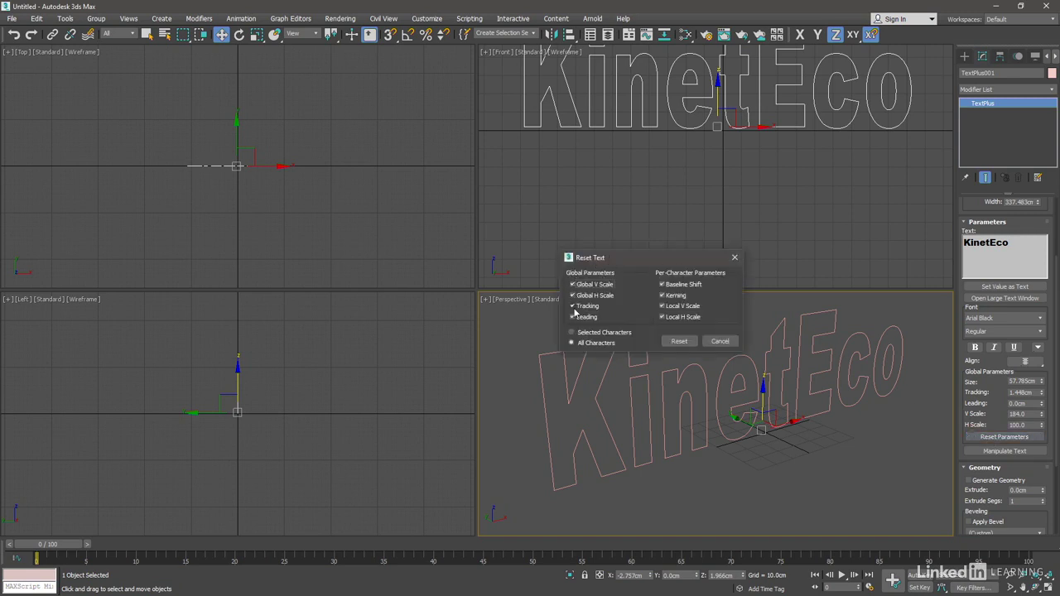
click(686, 342)
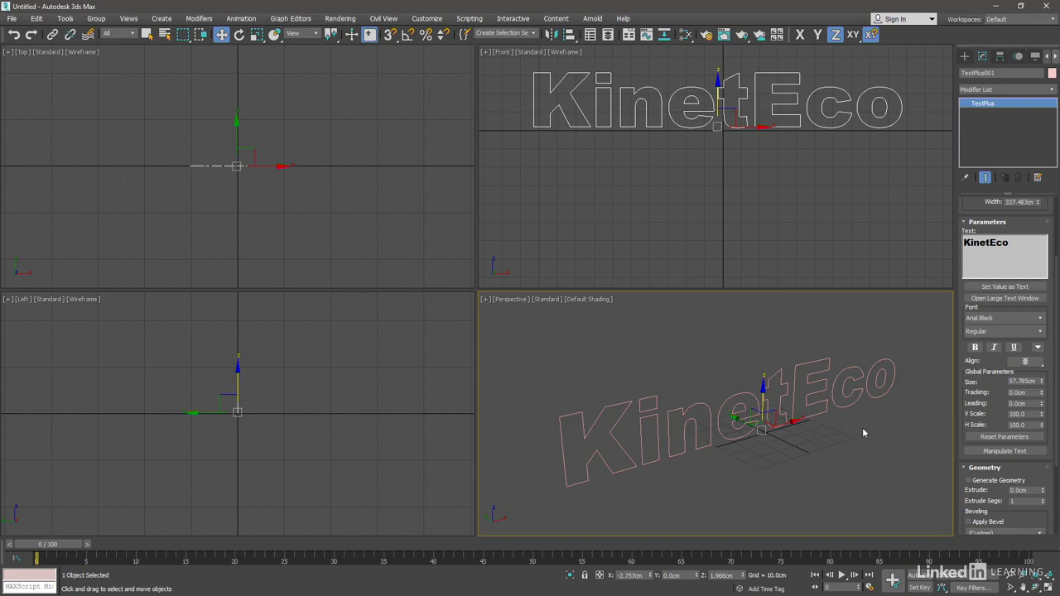
click(968, 480)
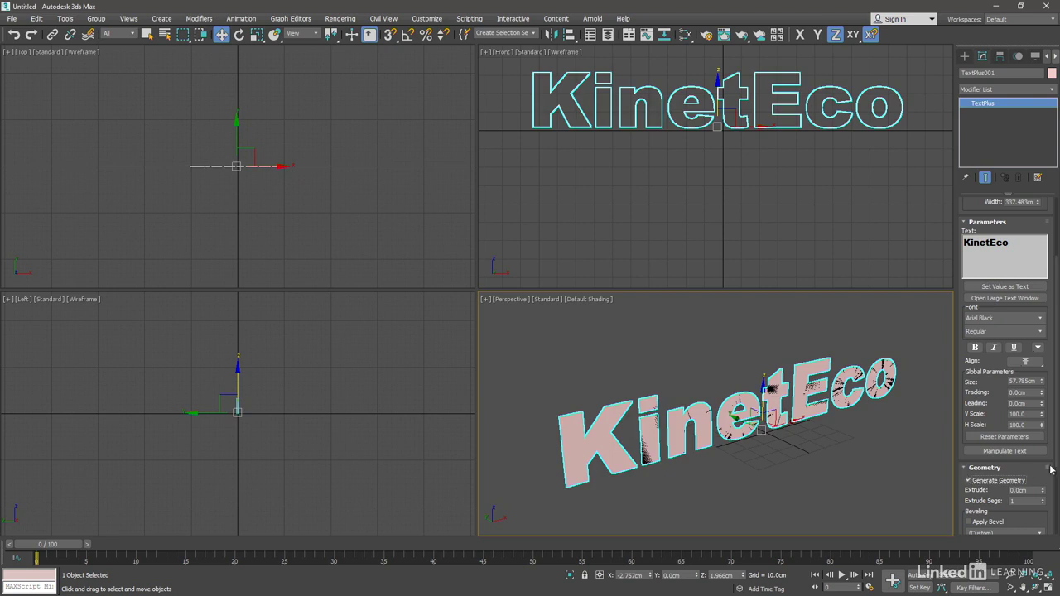
Set the text's Extrude depth to -5.0 cm.
scroll(1031, 432, down, 3)
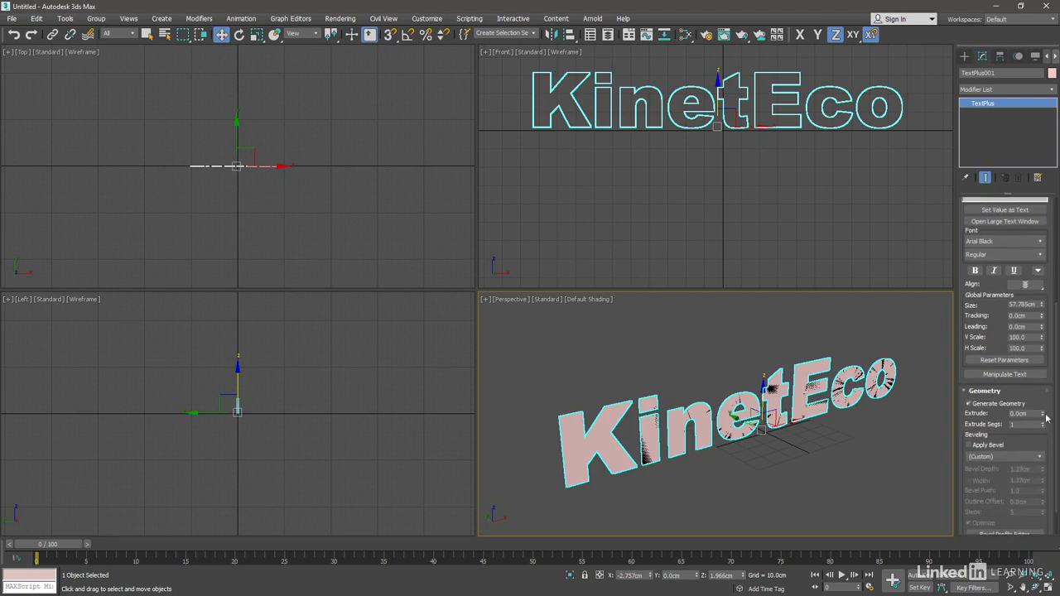
mouse_move(1043, 414)
mouse_down()
mouse_move(997, 137)
mouse_move(1007, 310)
mouse_move(976, 470)
mouse_up()
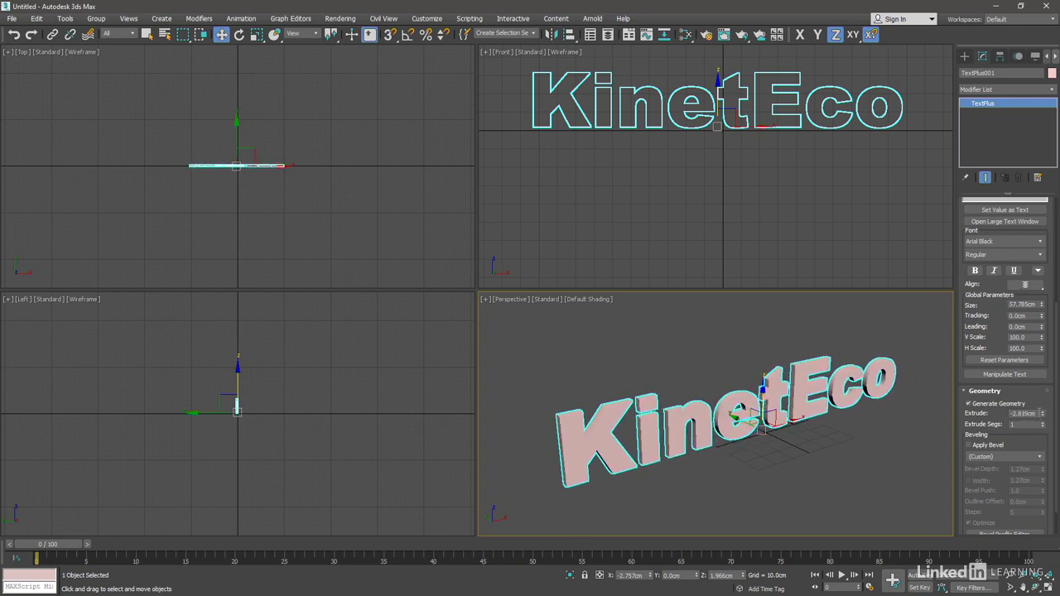
text(-5)
key(Return)
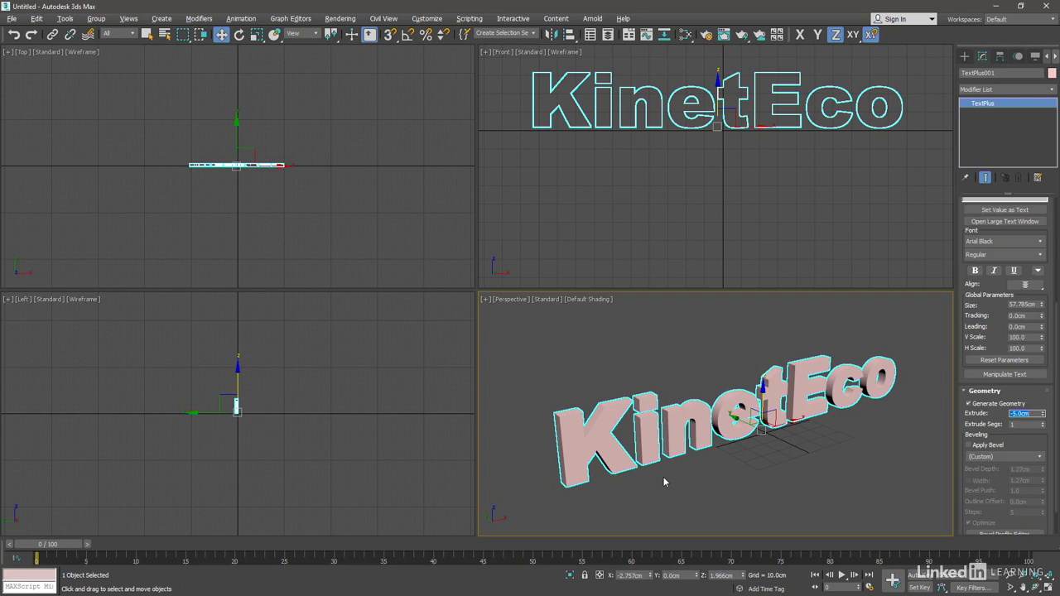
Dismiss the context menu and maximize the Perspective viewport with Alt+W.
right_click(662, 474)
click(662, 476)
key(alt+w)
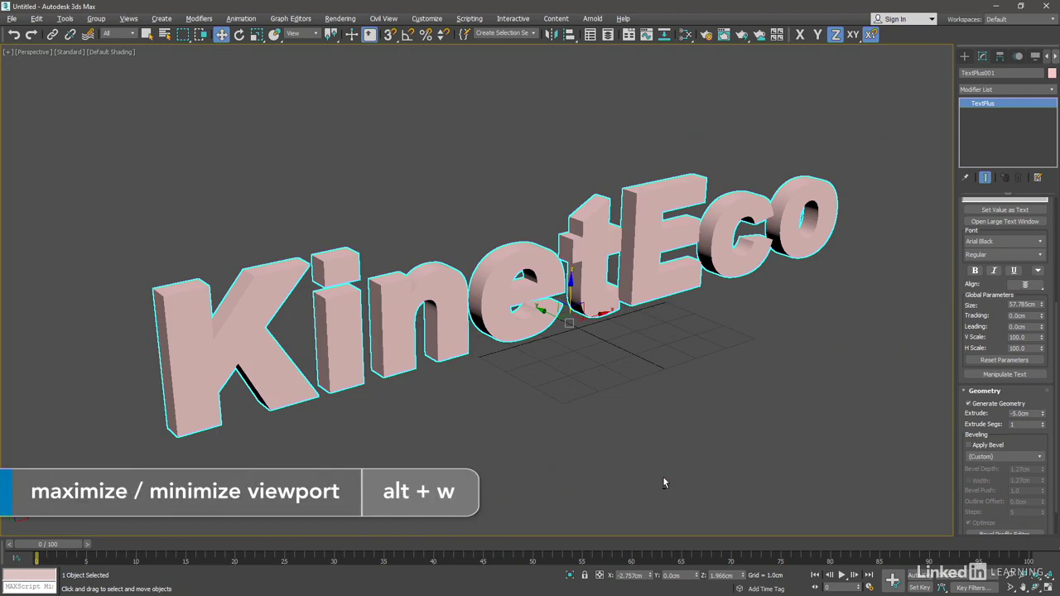
Turn on Edged Faces with F4, then orbit and zoom in on the KinetEco letters.
key(F4)
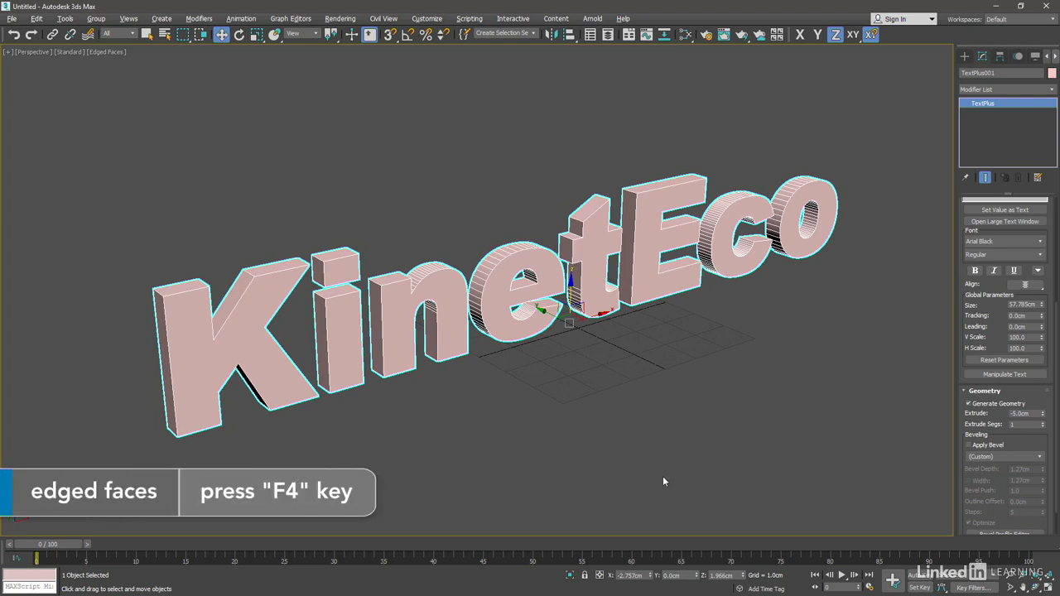
alt+middle_drag(218, 377, 416, 328)
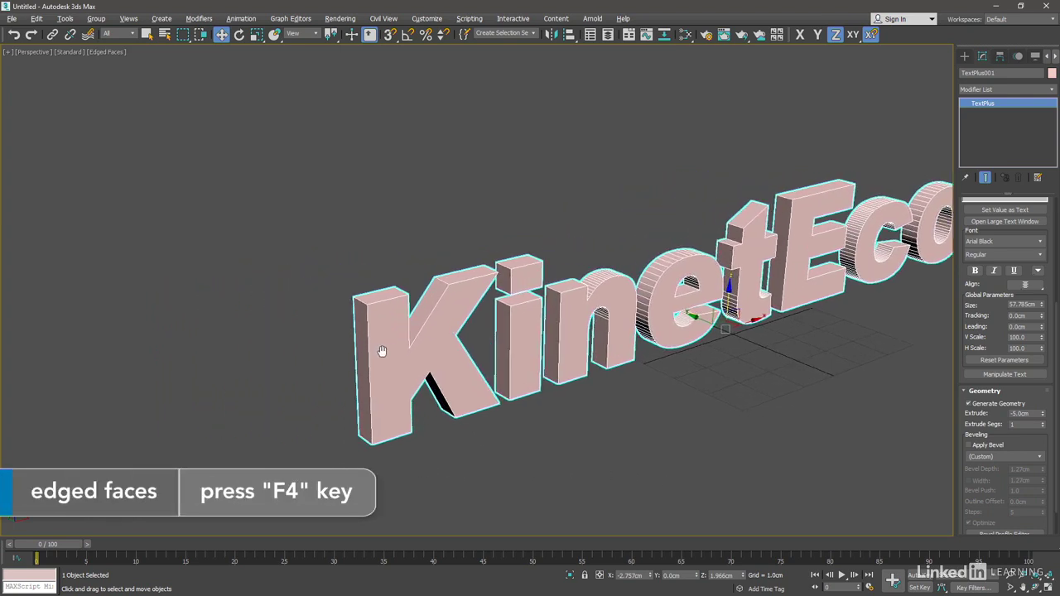
scroll(416, 328, up, 4)
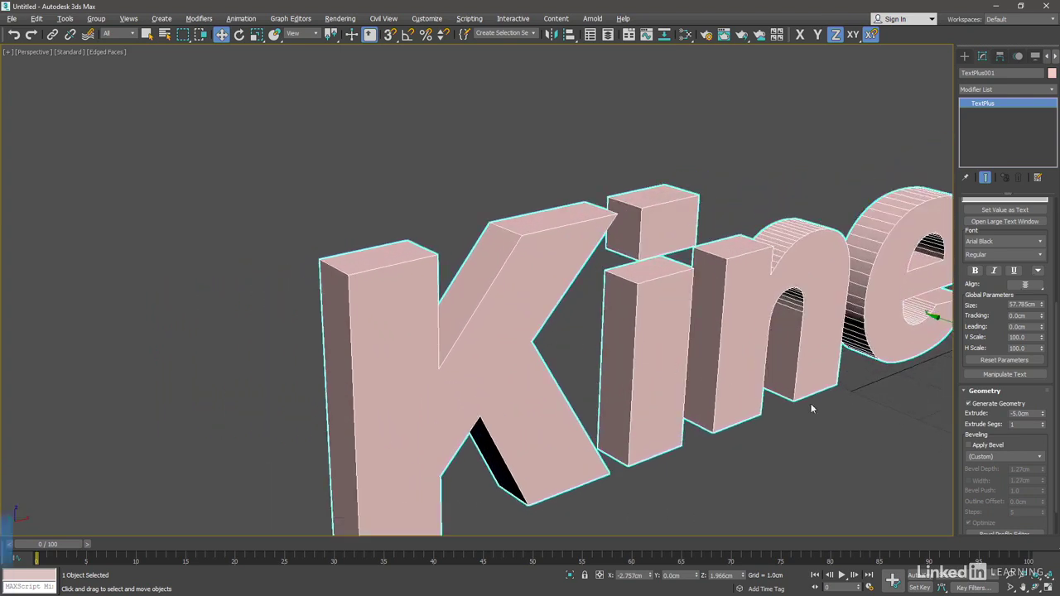
Apply a Convex bevel (1.27 cm deep, 5 steps) to the letters and orbit to the side.
click(969, 445)
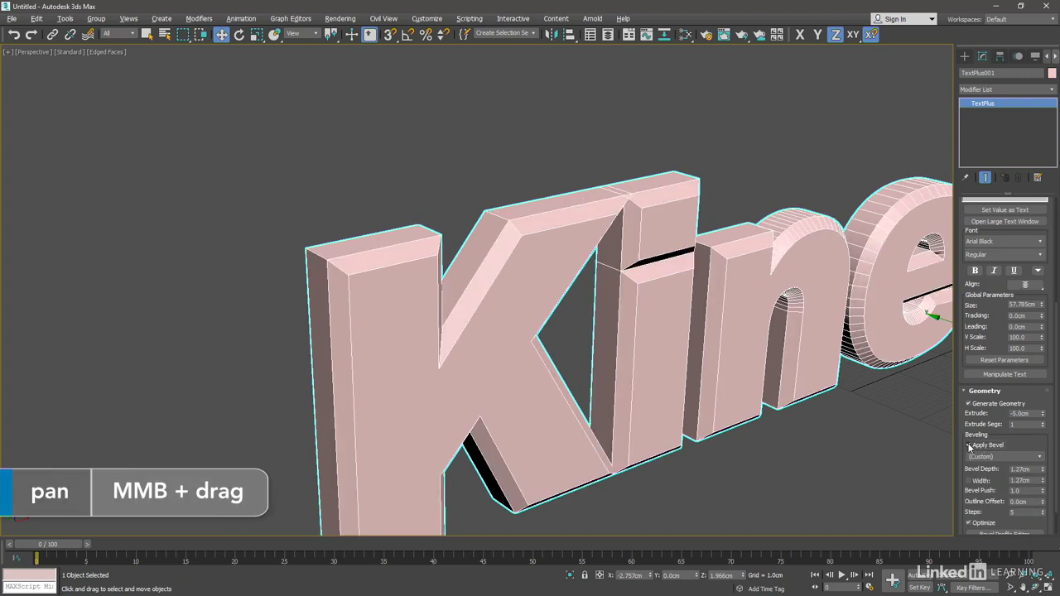
scroll(1054, 498, down, 2)
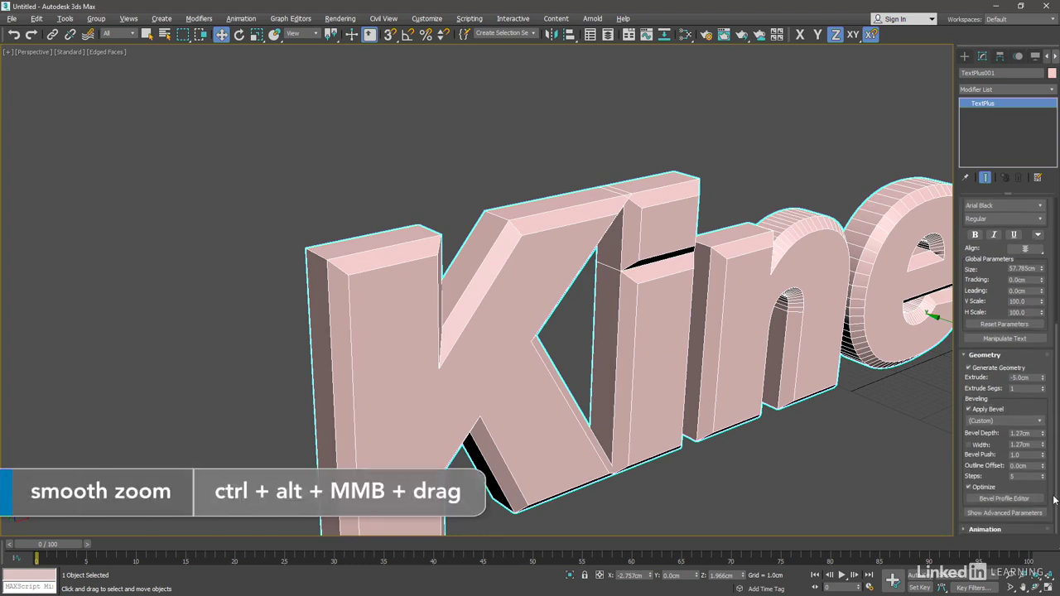
click(1039, 422)
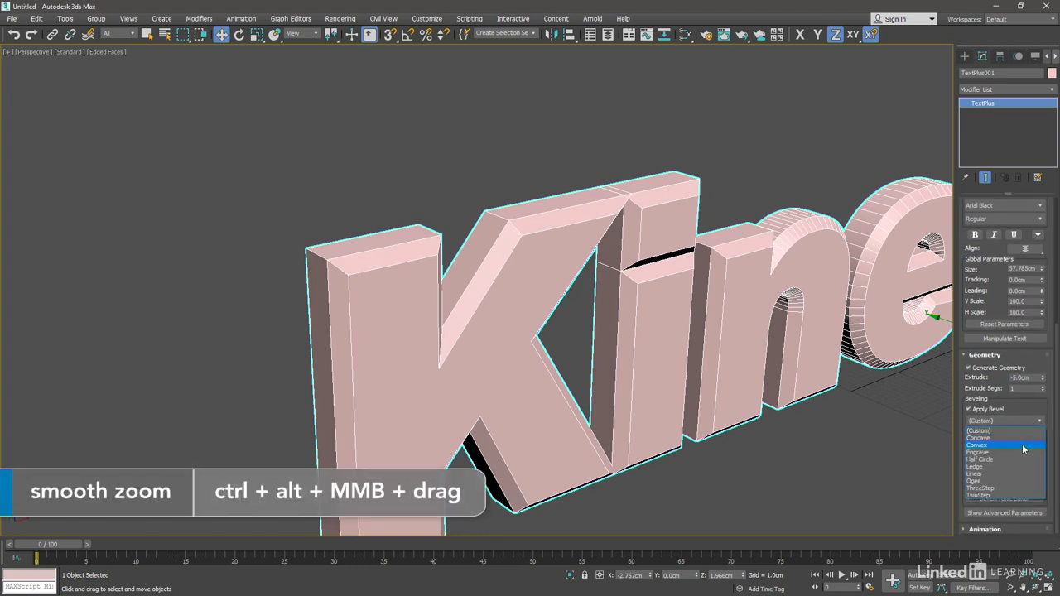
click(1023, 444)
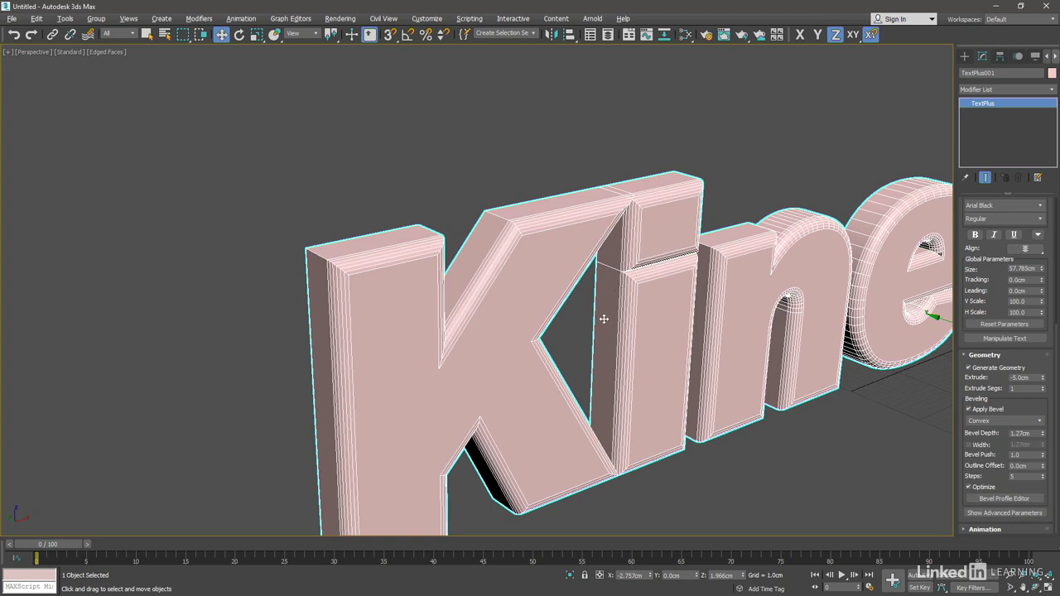
mouse_move(414, 384)
alt+middle_down()
mouse_move(488, 350)
mouse_move(668, 336)
mouse_move(508, 295)
mouse_move(638, 306)
mouse_move(544, 310)
alt+middle_up()
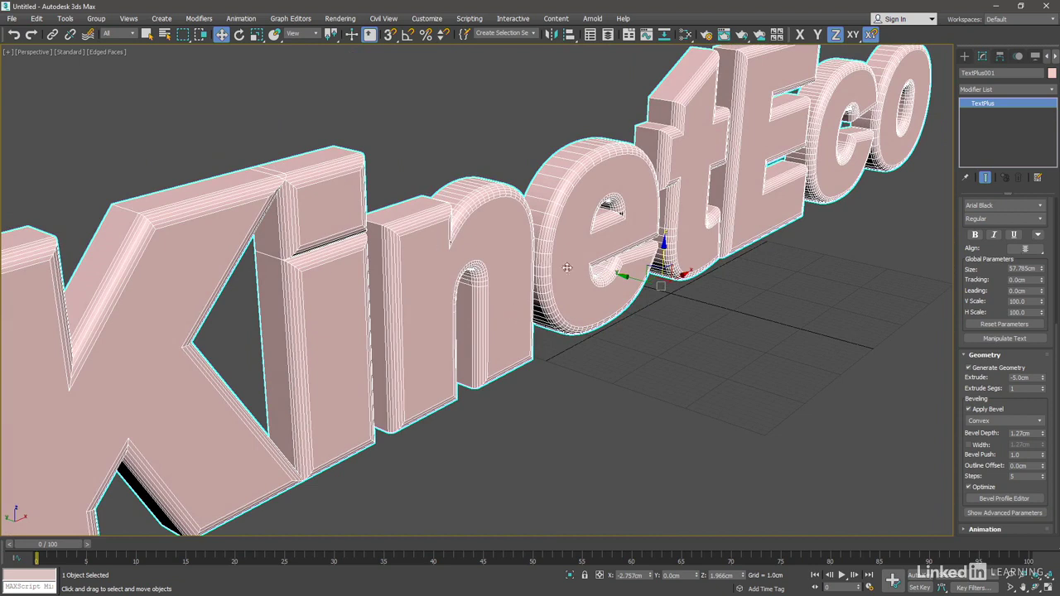
Set Capping End to Bevel Cap in the advanced parameters and view the letters from behind.
click(1004, 513)
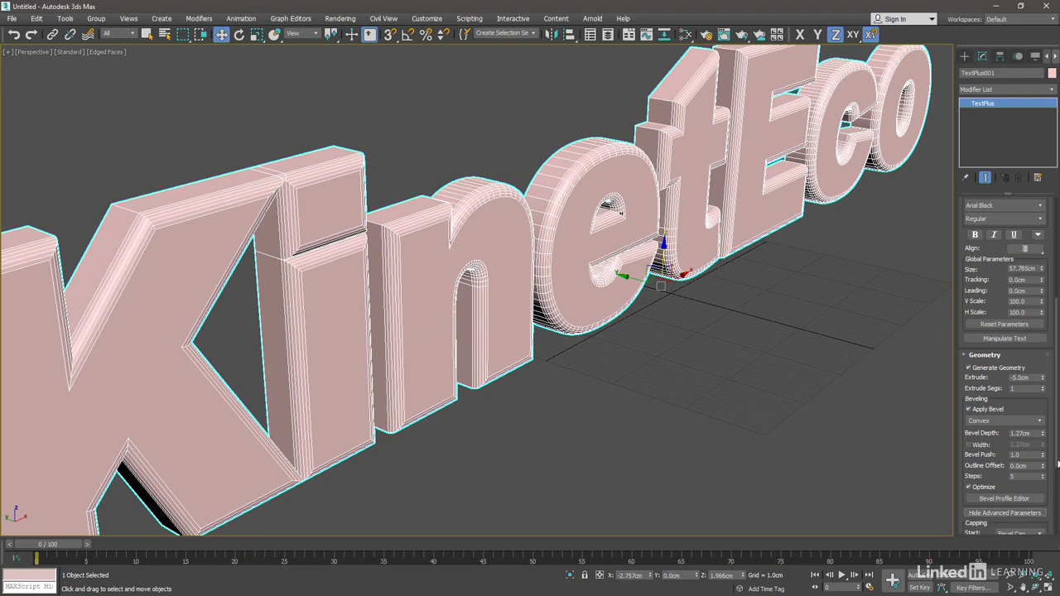
scroll(1057, 462, down, 2)
scroll(1057, 462, down, 1)
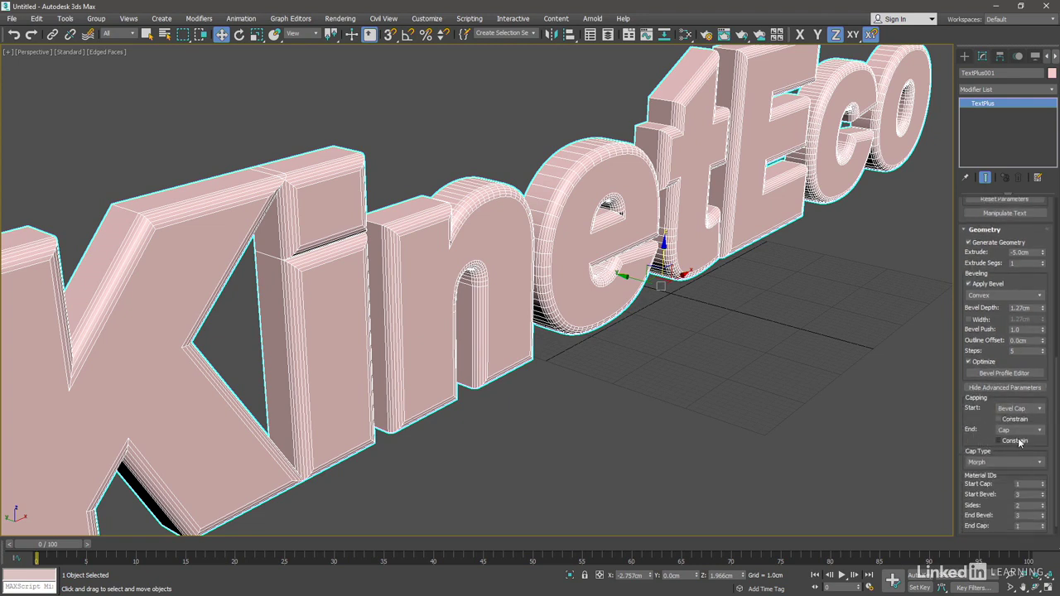
click(1038, 432)
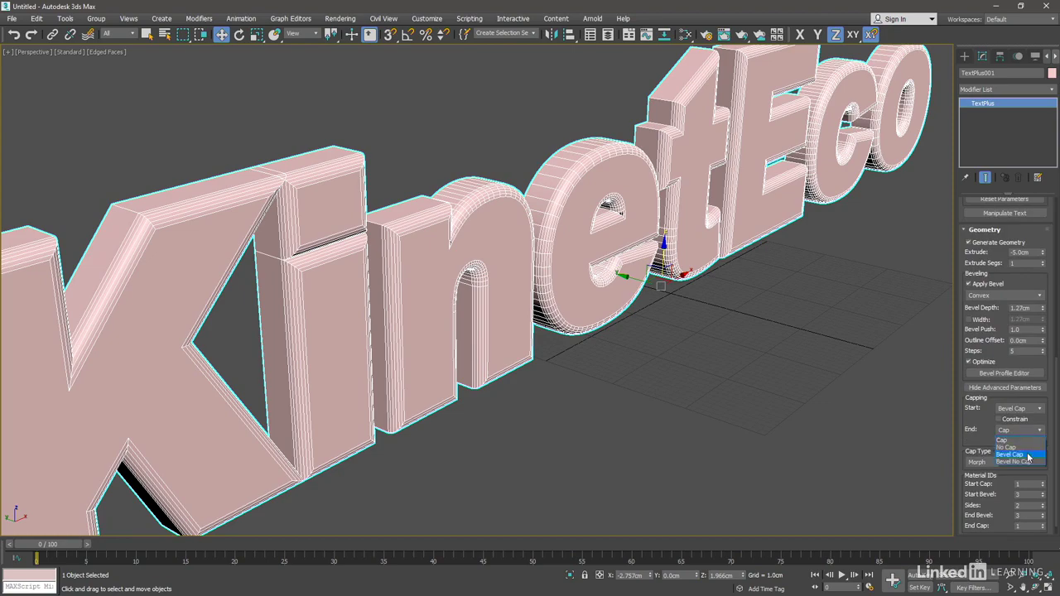
click(1028, 455)
mouse_move(554, 406)
alt+middle_down()
mouse_move(563, 384)
mouse_move(688, 379)
mouse_move(531, 384)
mouse_move(661, 397)
alt+middle_up()
scroll(508, 387, up, 2)
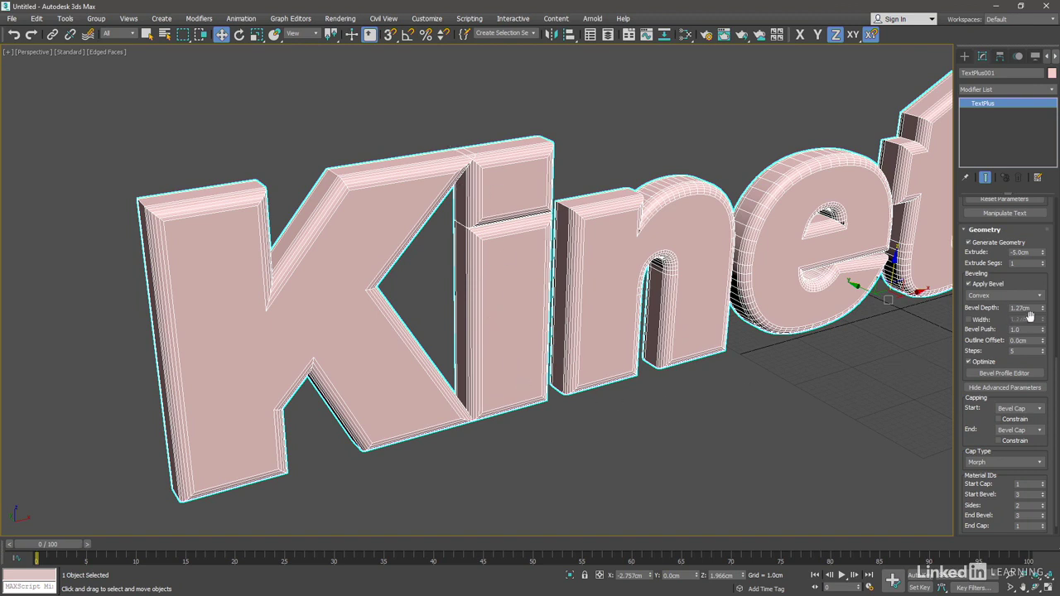
Lower Bevel Depth to 0.838cm, leave separate Width unchecked, and raise Bevel Push to 1.29.
drag(1043, 312, 1040, 323)
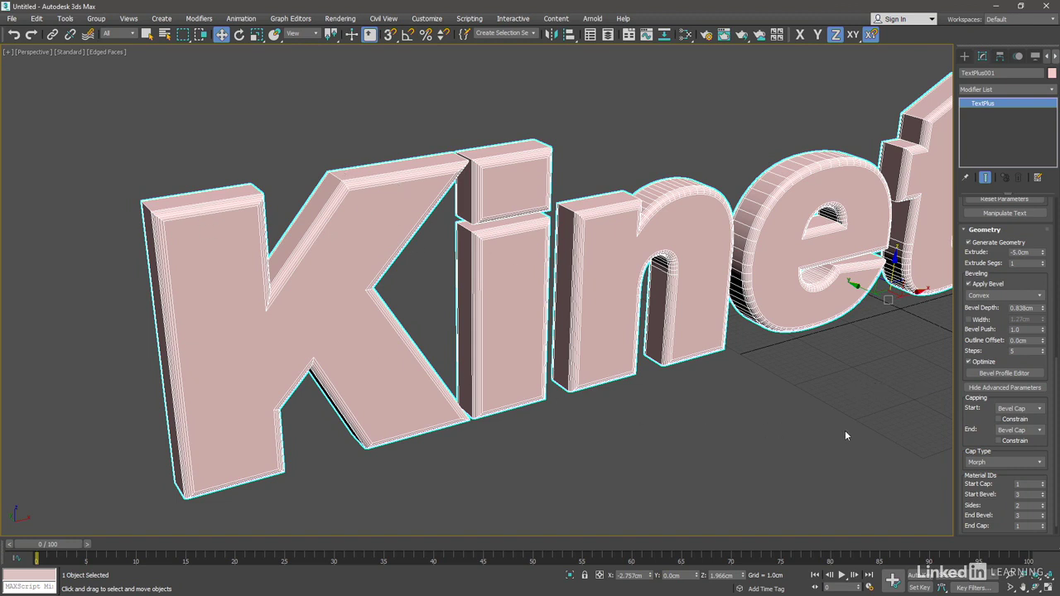
click(968, 320)
mouse_move(1043, 320)
mouse_down()
mouse_move(1042, 343)
mouse_move(1043, 324)
mouse_up()
click(969, 322)
mouse_move(1042, 331)
mouse_down()
mouse_move(1011, 282)
mouse_move(996, 432)
mouse_move(1005, 312)
mouse_up()
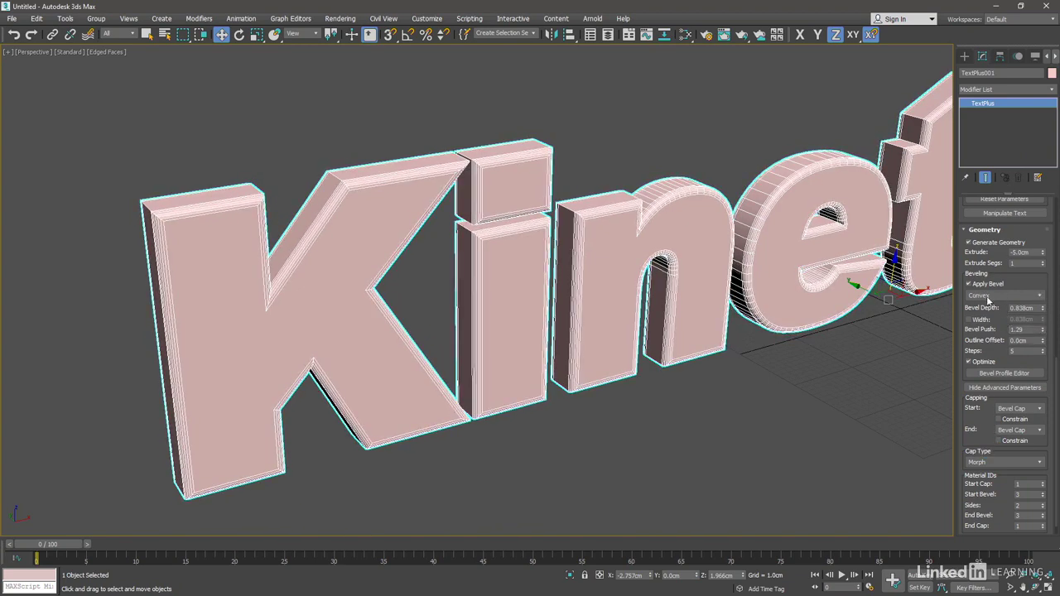
Switch the text's bevel profile to Linear.
click(1039, 295)
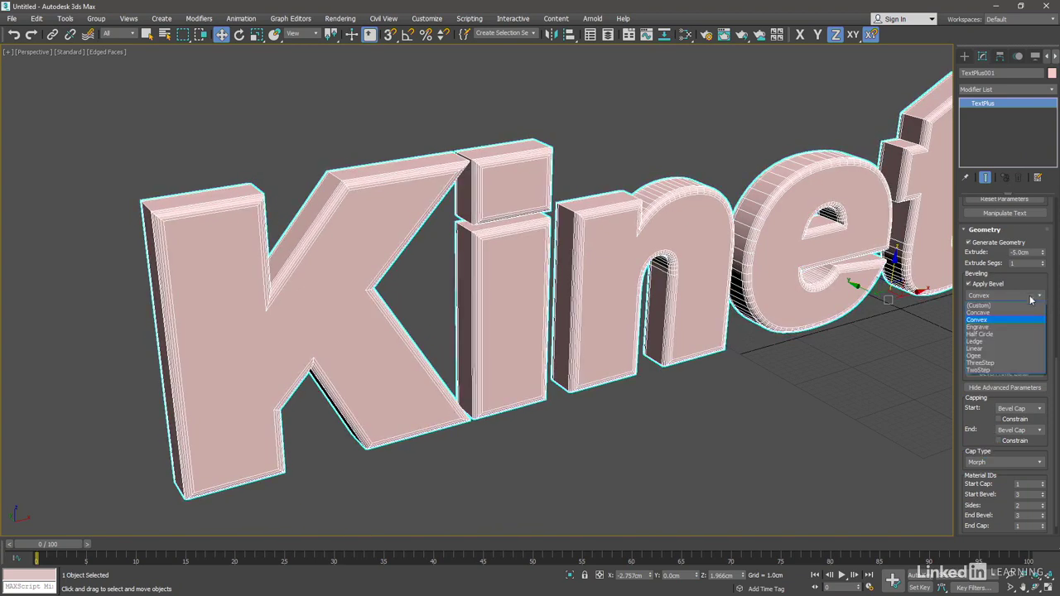
click(1007, 351)
alt+middle_drag(630, 413, 564, 416)
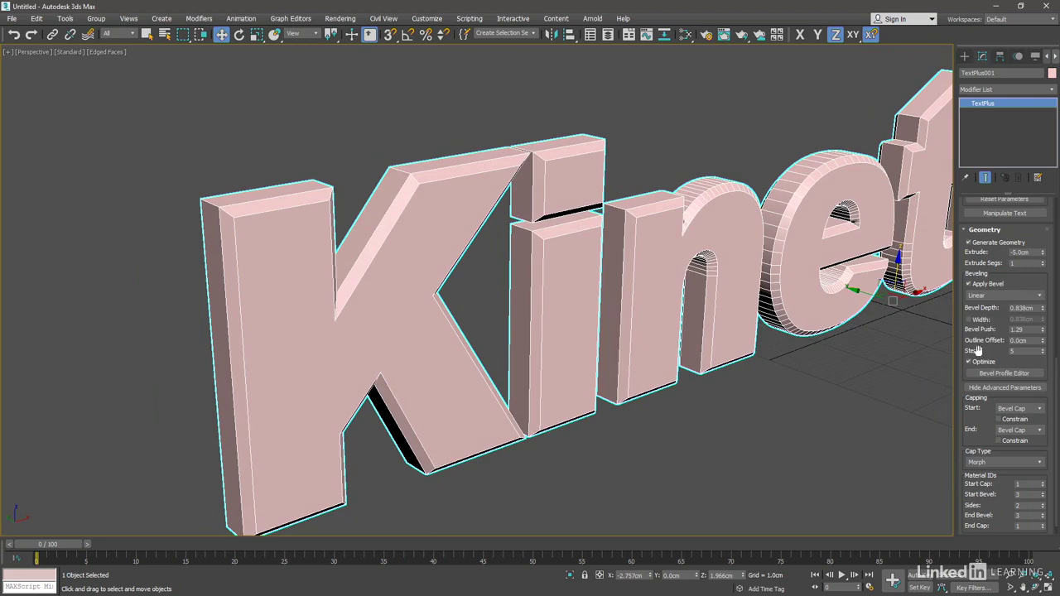
Set the bevel Outline Offset to 0 cm.
drag(1045, 344, 1044, 364)
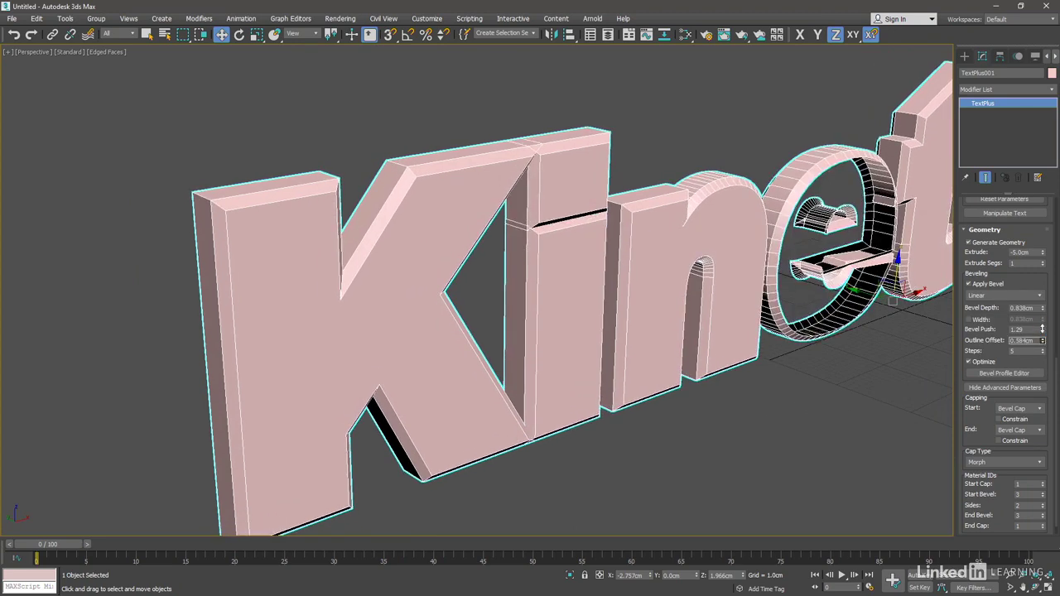
mouse_move(886, 387)
alt+middle_down()
mouse_move(861, 378)
mouse_move(701, 414)
mouse_move(823, 414)
alt+middle_up()
mouse_move(1043, 340)
mouse_down()
mouse_move(1042, 353)
mouse_move(1039, 339)
mouse_up()
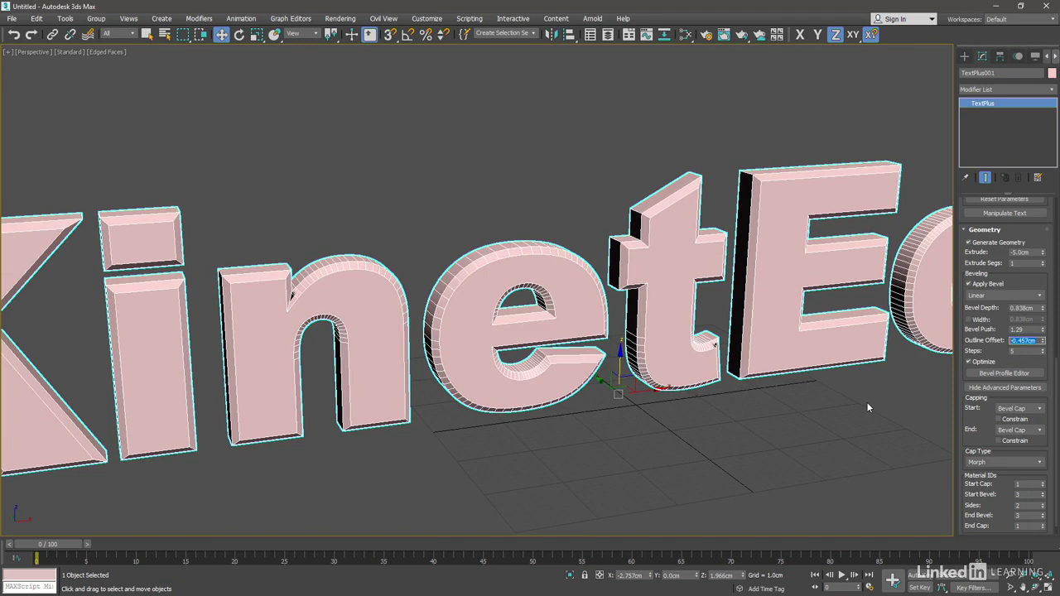
text(0)
key(Return)
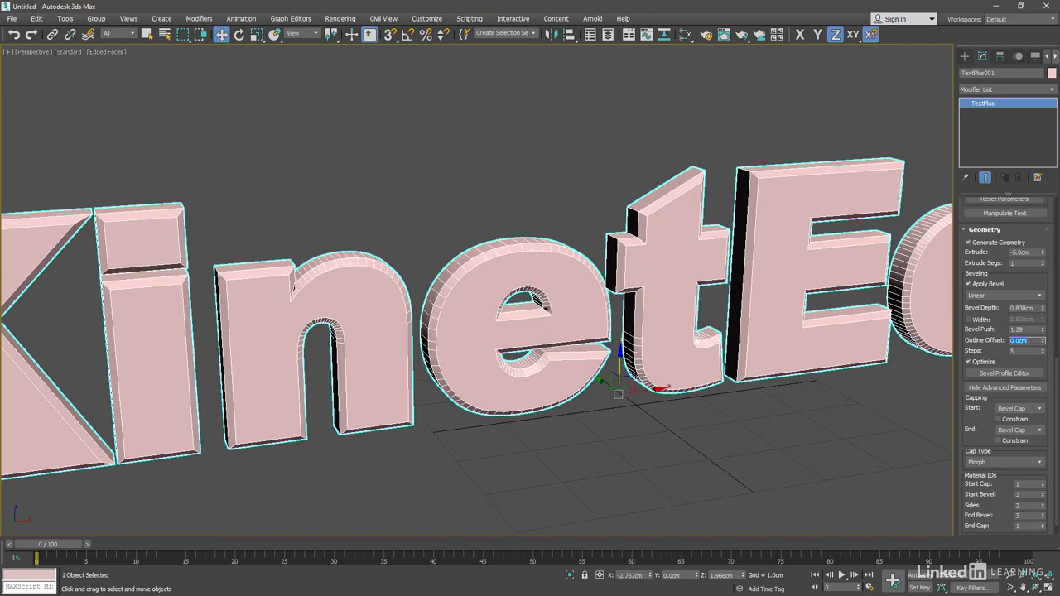
Deepen the bevel to about 1.321cm.
drag(1043, 309, 1036, 296)
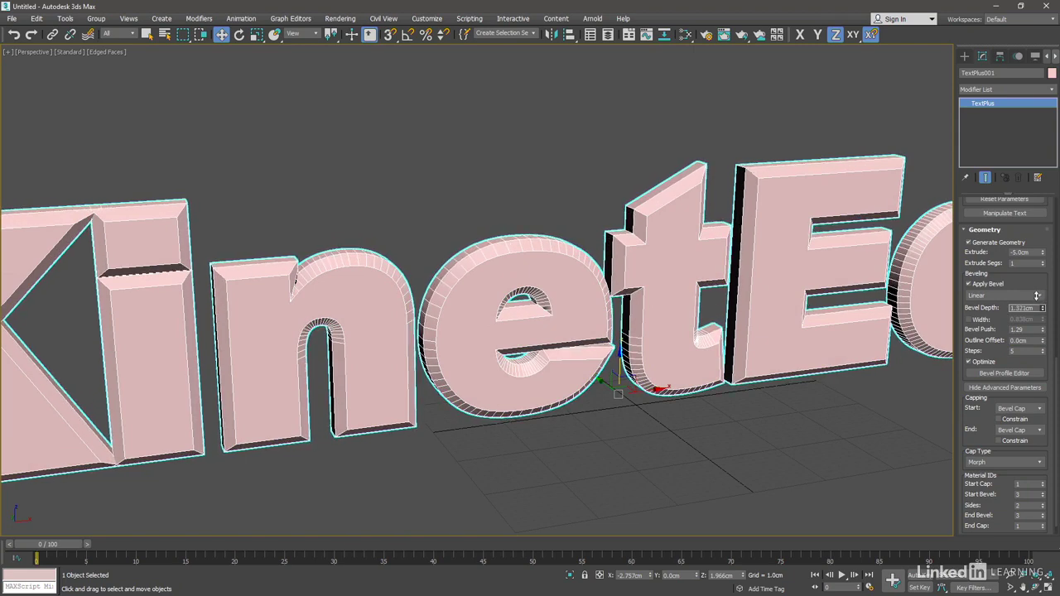
scroll(258, 253, up, 3)
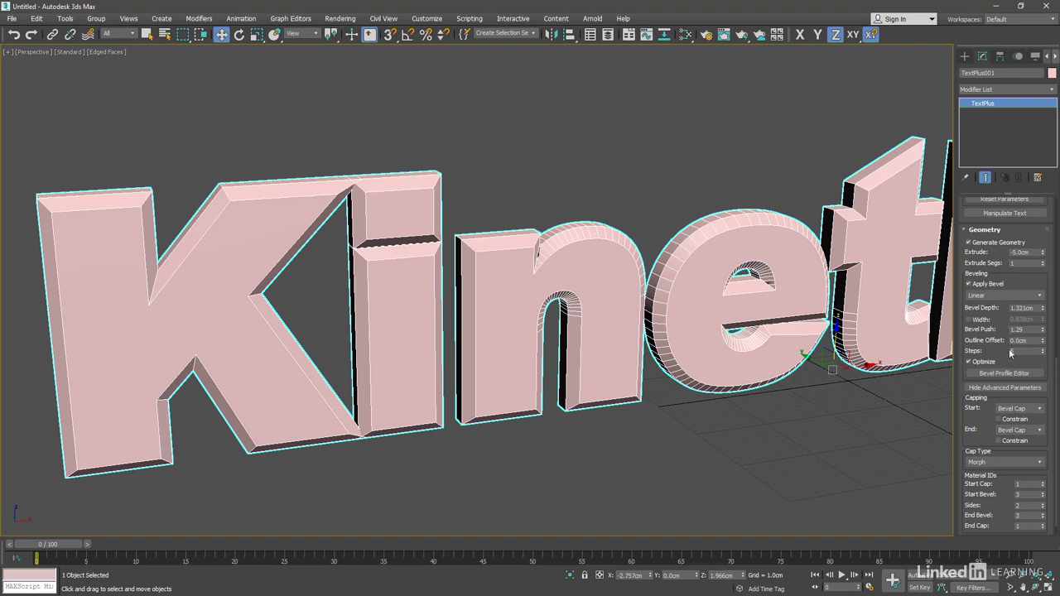
drag(1056, 377, 1055, 259)
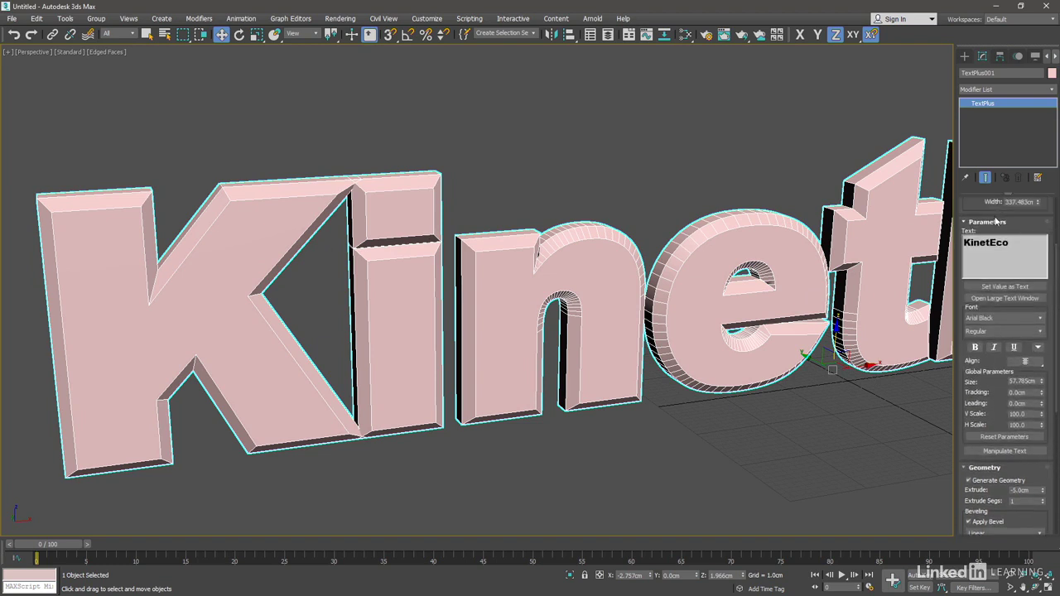
With Manipulate Text on, enlarge the letter K using its Uniform Scale handle.
click(994, 452)
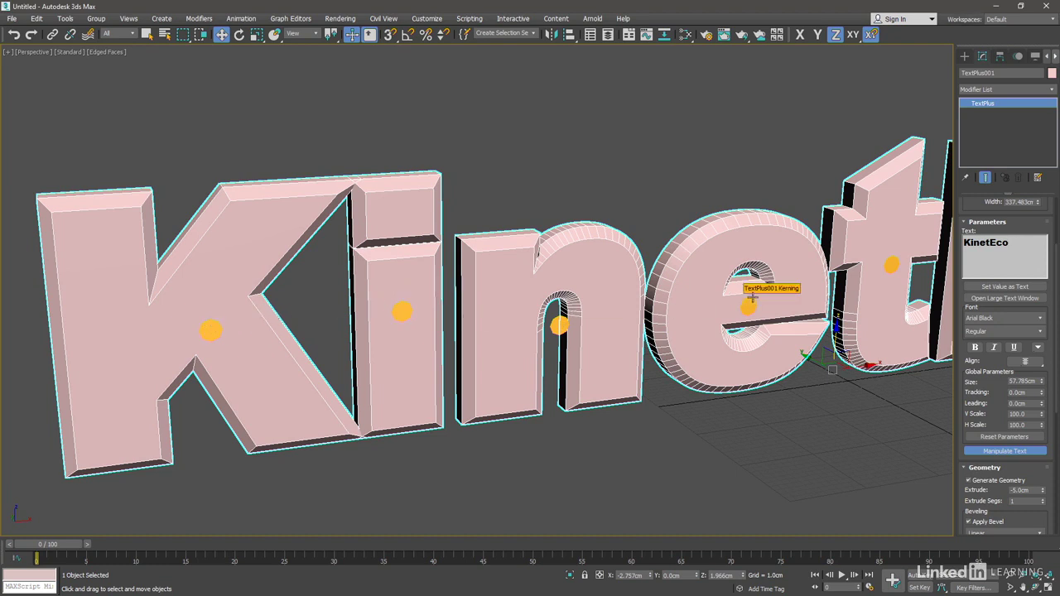
click(210, 331)
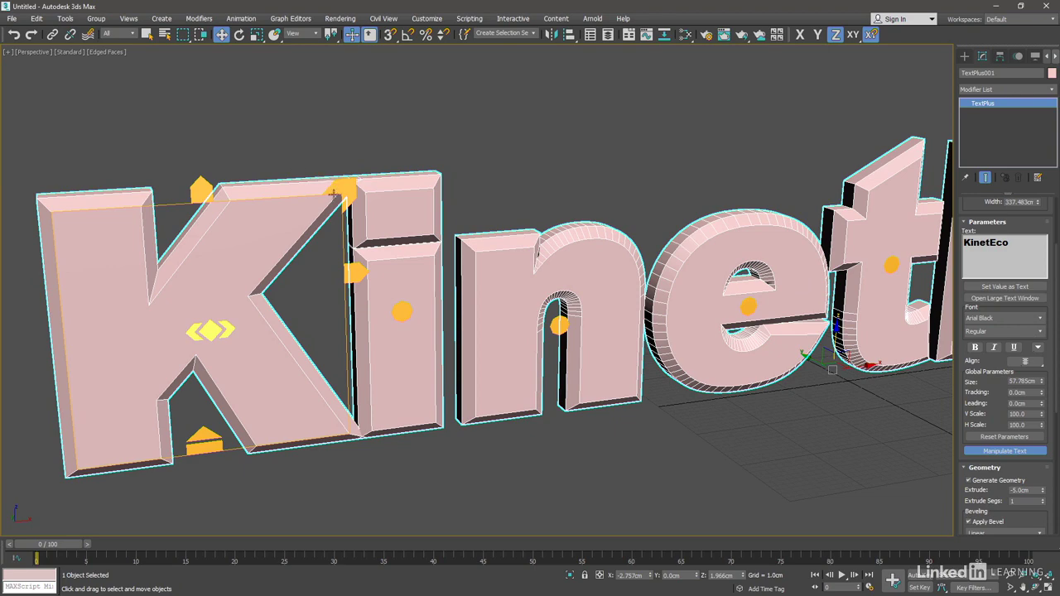
drag(346, 185, 367, 189)
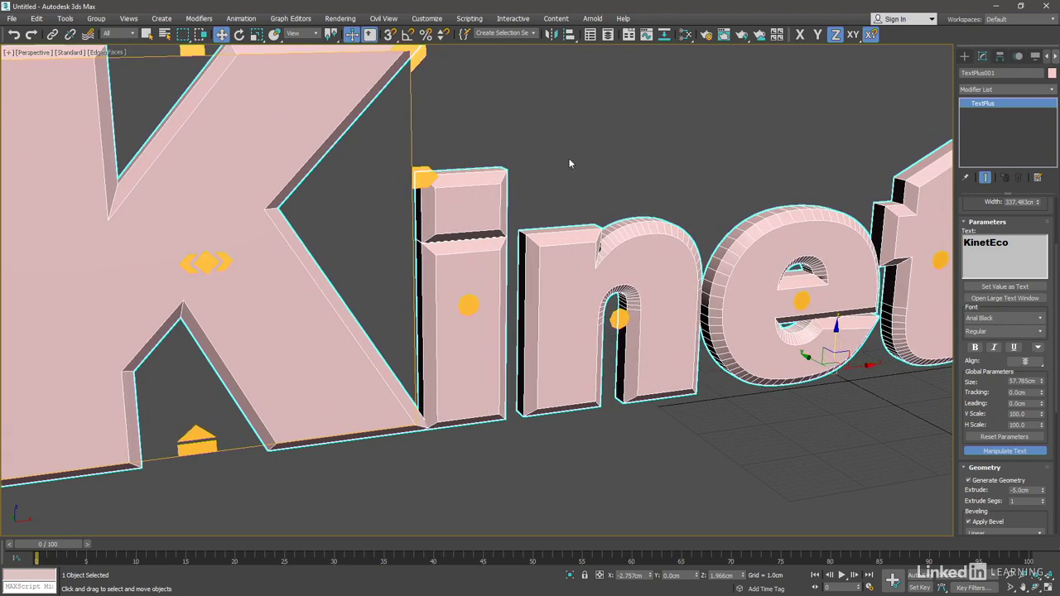
middle_drag(568, 166, 547, 197)
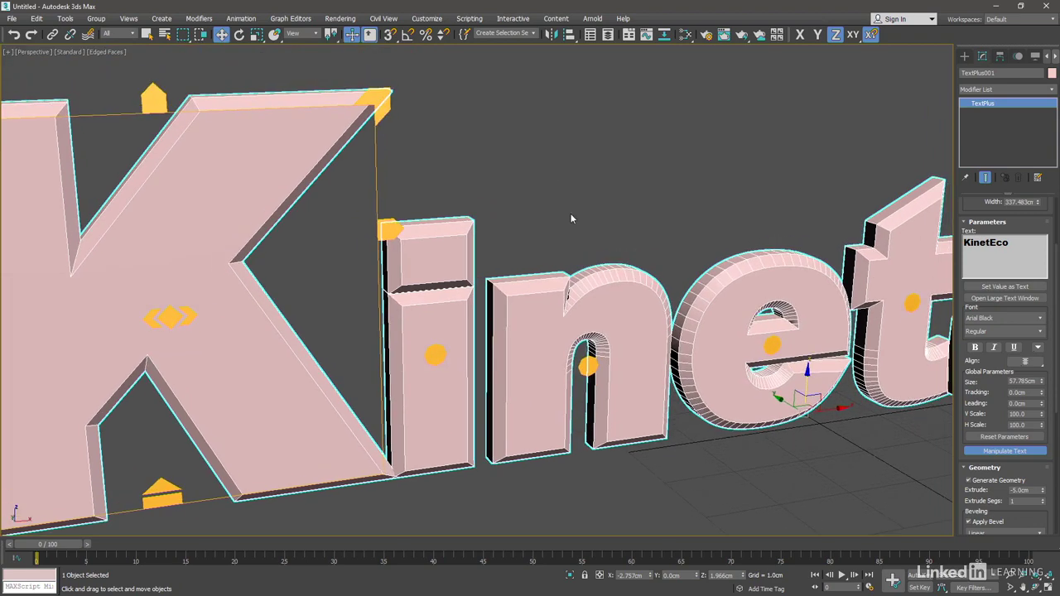
Restore the four-viewport layout with the Front view active.
key(alt+w)
right_click(645, 219)
key(z)
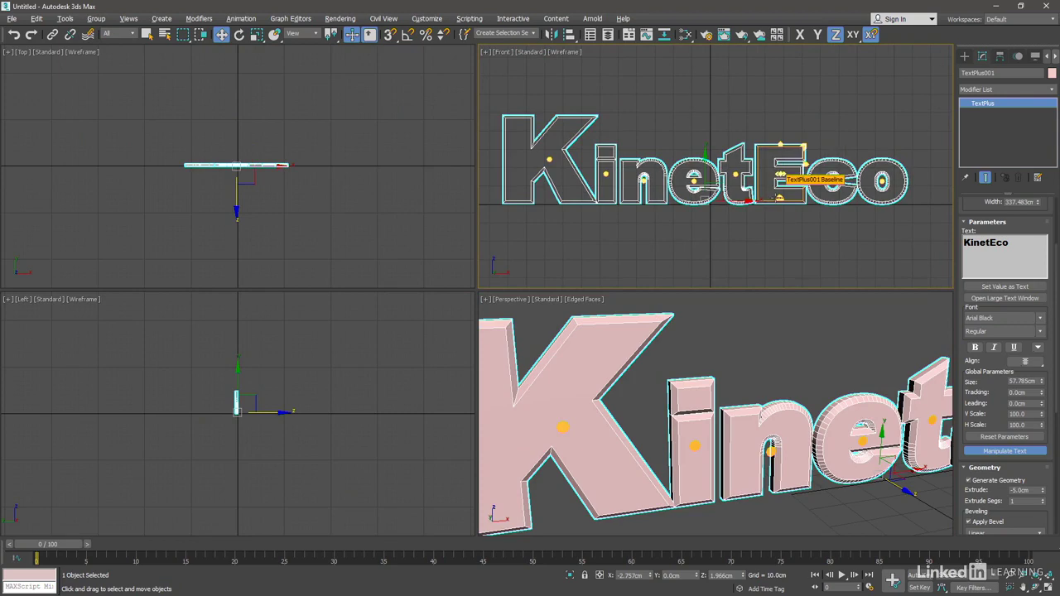
Enlarge the letter E, then shrink it back down.
drag(804, 145, 825, 109)
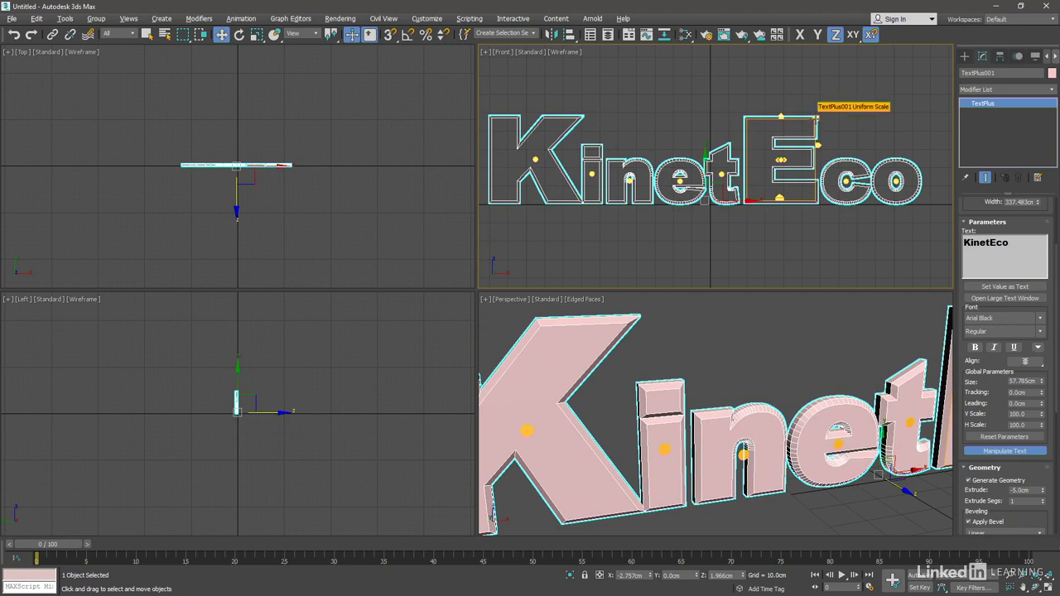
drag(816, 119, 817, 116)
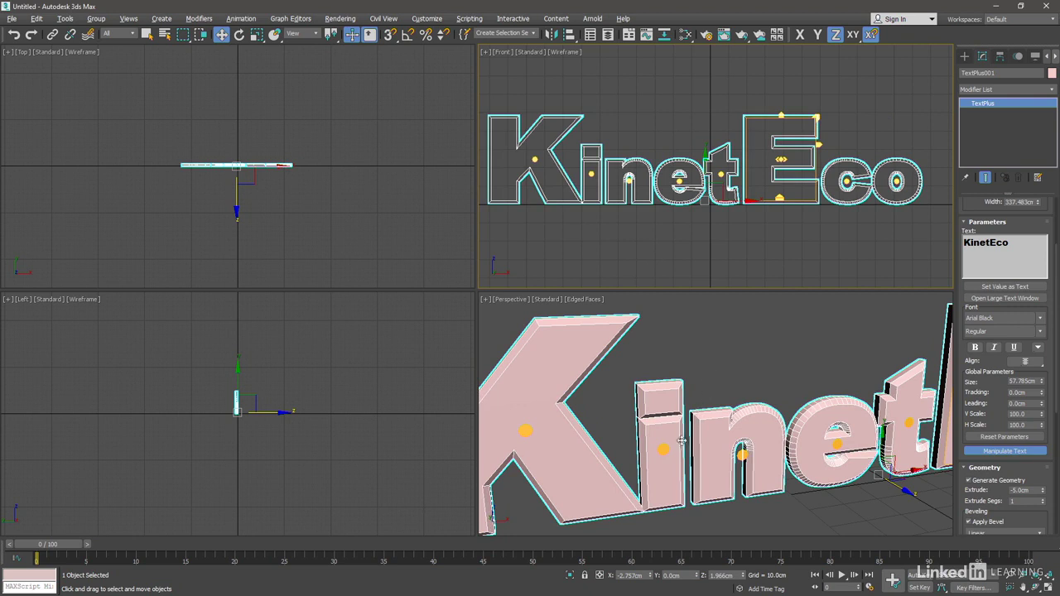
scroll(664, 469, up, 2)
scroll(692, 433, up, 2)
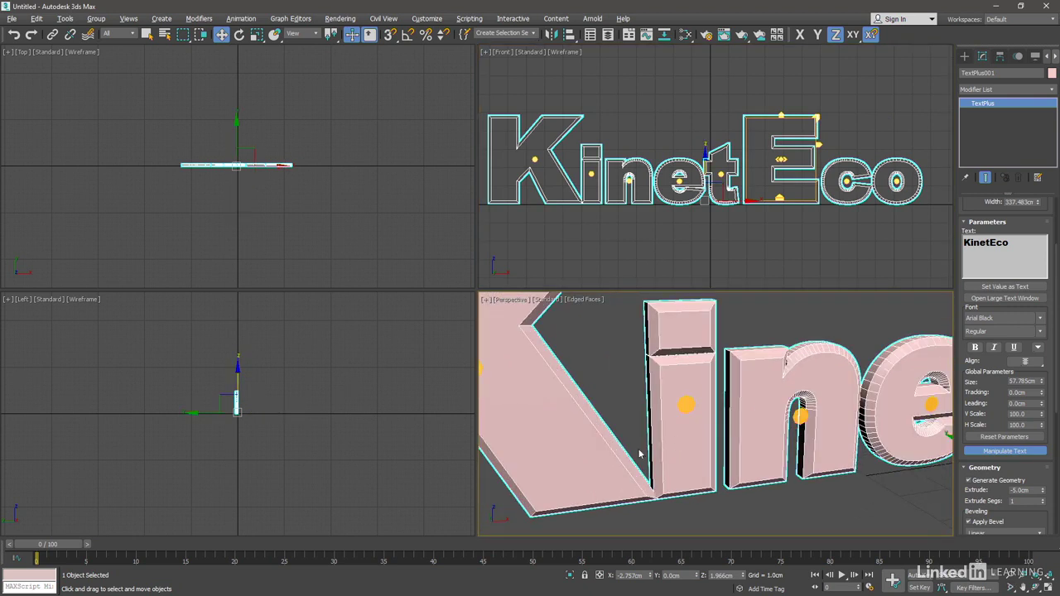
Widen the gap between K and i, adjust kerning around 'co', then stop editing and deselect.
click(686, 404)
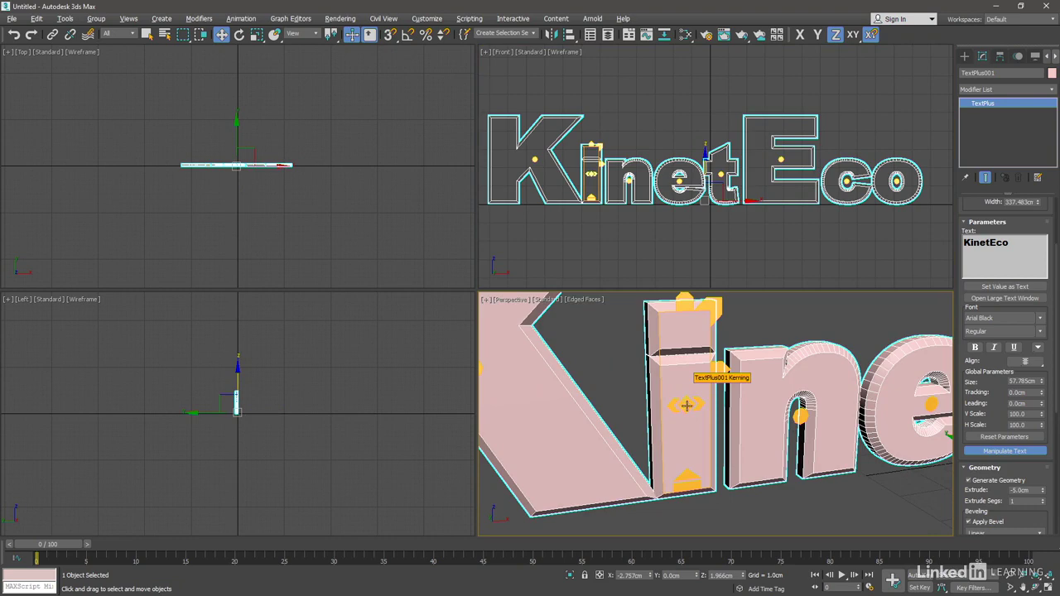
drag(686, 404, 698, 401)
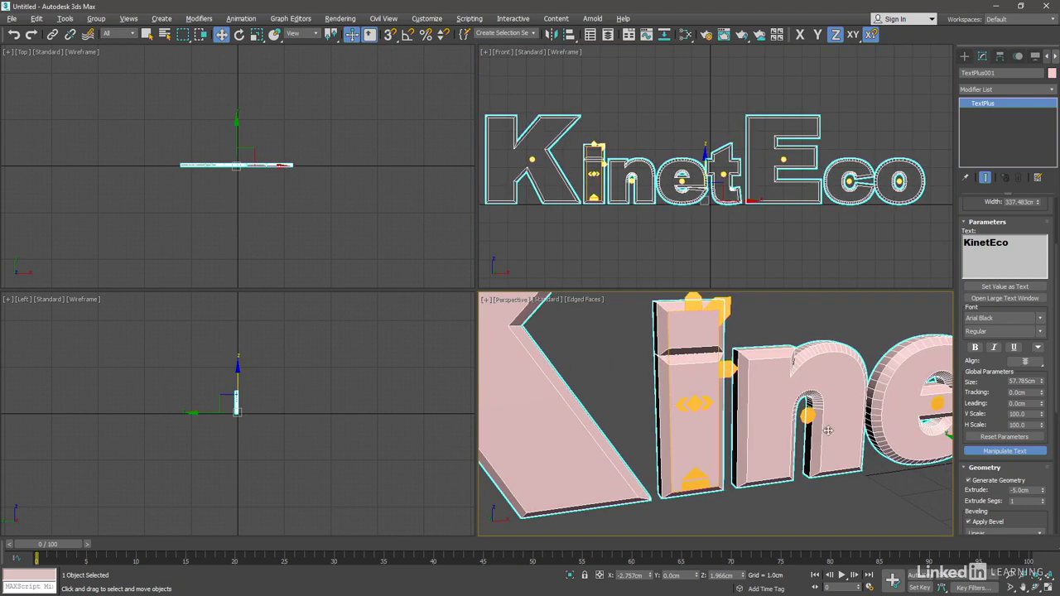
middle_drag(866, 429, 637, 424)
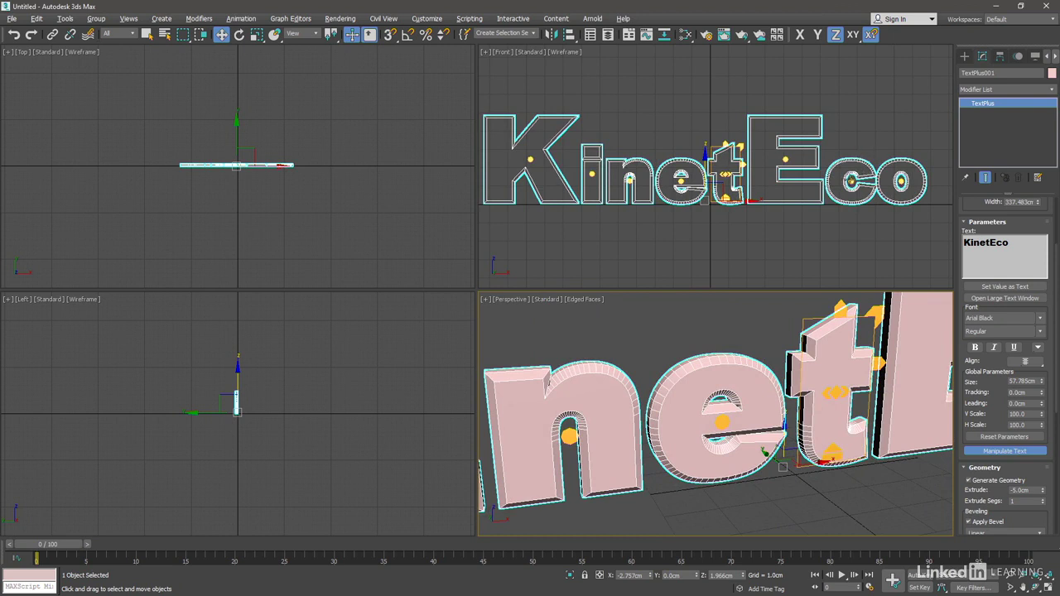
click(849, 173)
drag(851, 177, 850, 179)
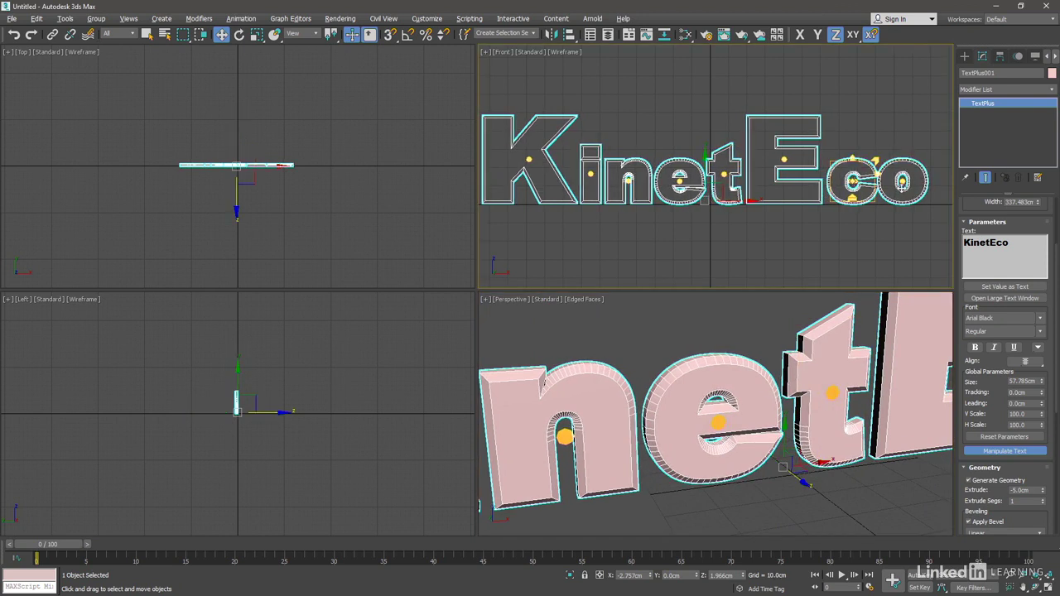
drag(929, 172, 935, 170)
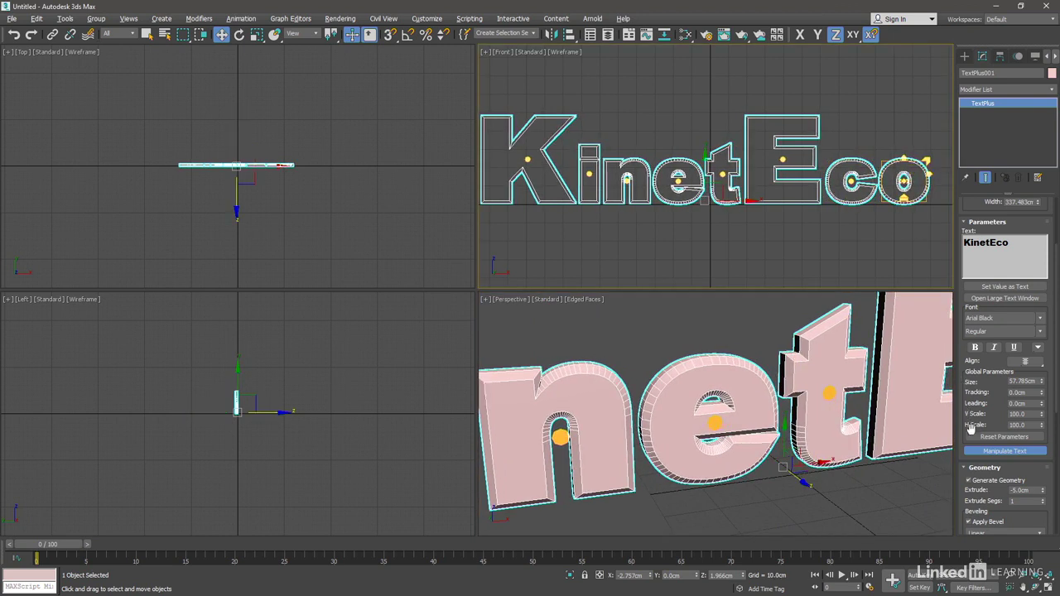
click(979, 451)
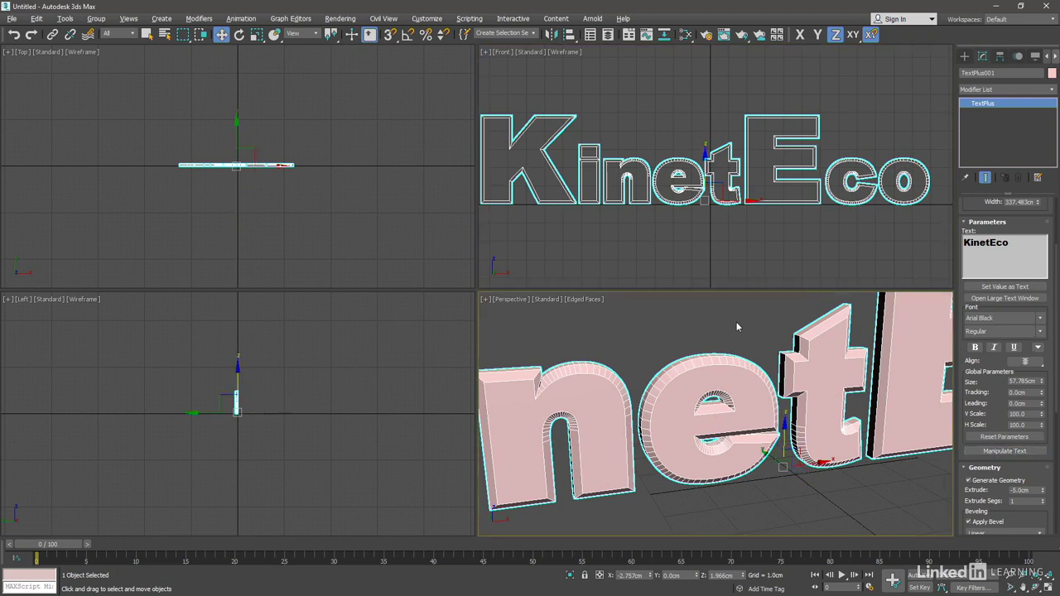
click(636, 323)
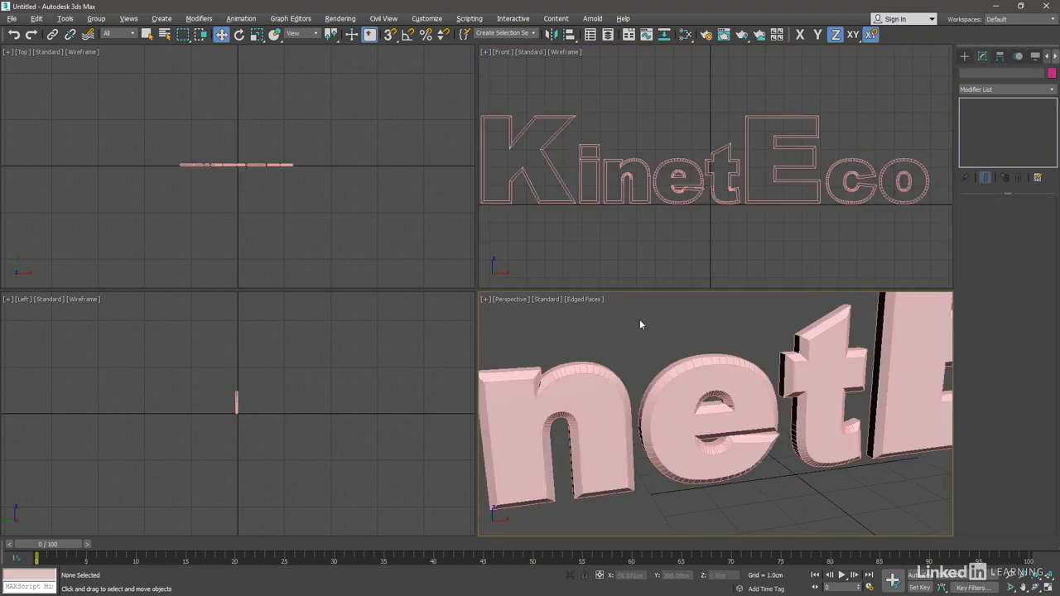
Maximize the Perspective view, zoom out to the whole KinetEco text, and select it.
key(alt+w)
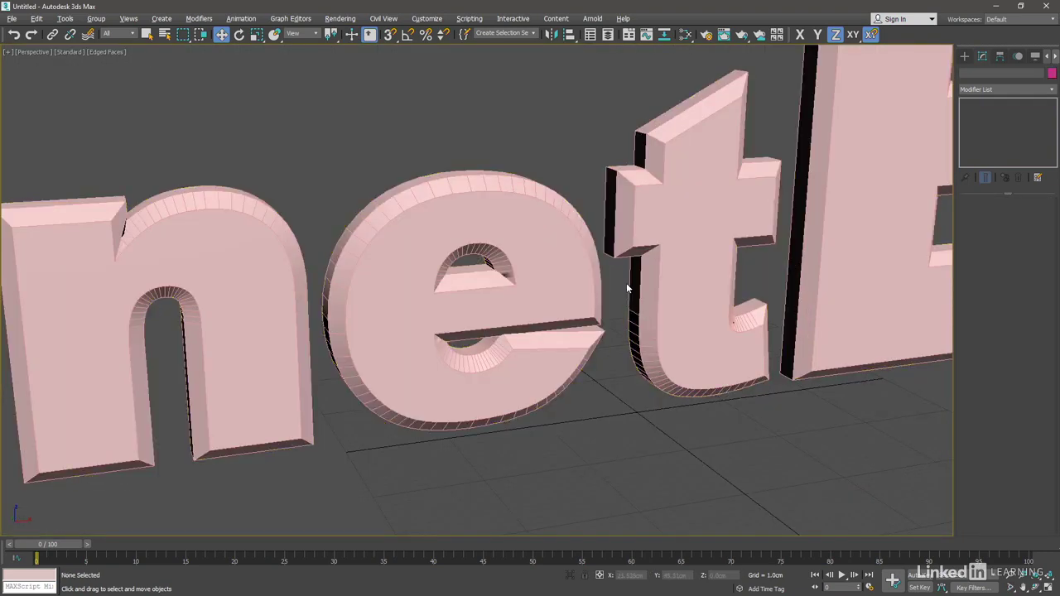
scroll(627, 288, down, 5)
alt+middle_drag(757, 358, 757, 365)
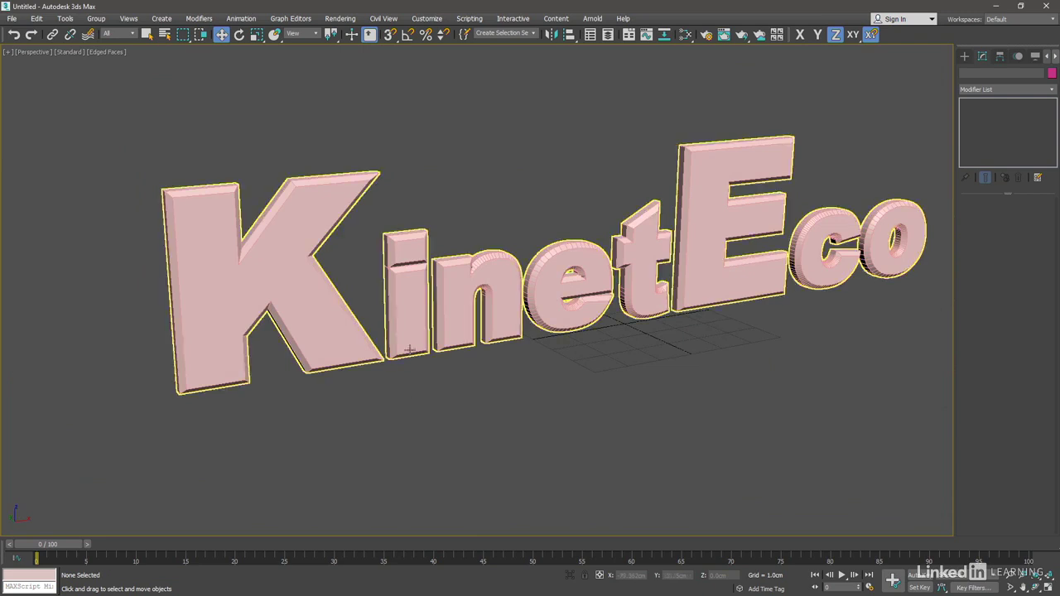
click(294, 298)
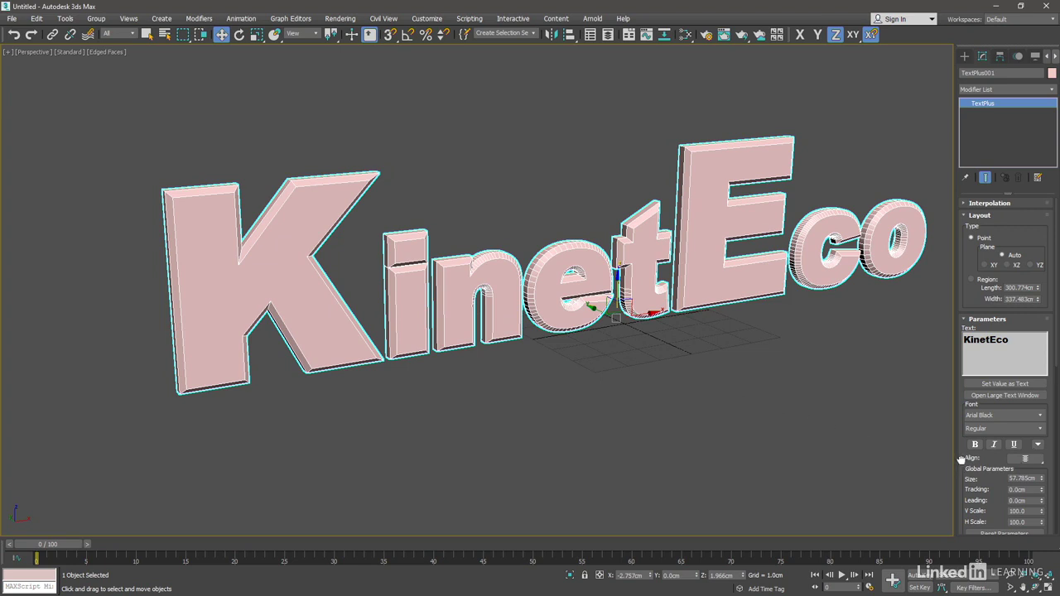
Try Grid as the cap type, then set it back to Morph.
drag(960, 459, 961, 308)
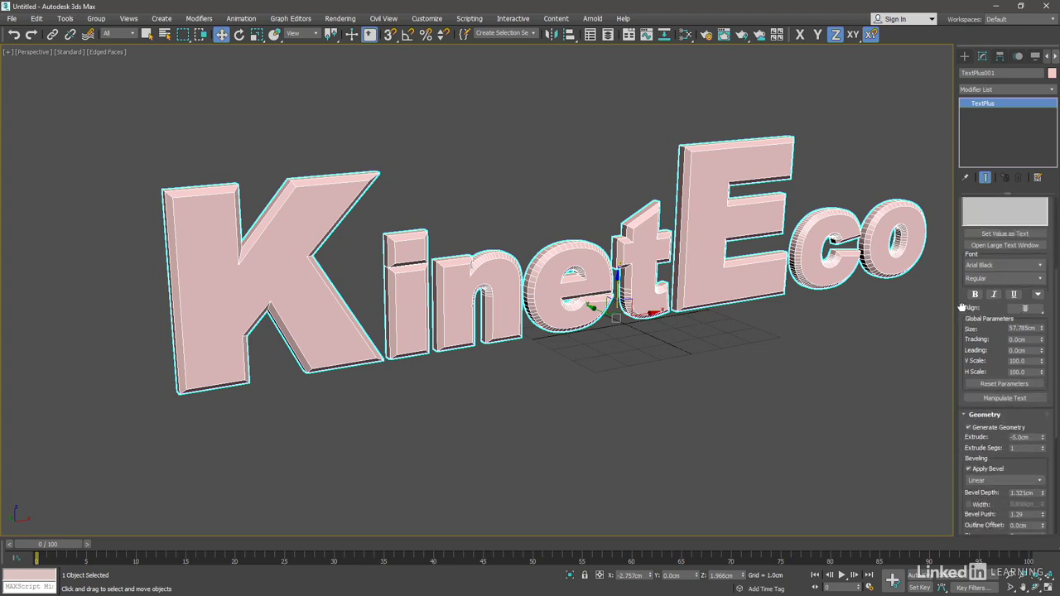
scroll(961, 314, down, 3)
scroll(958, 381, down, 2)
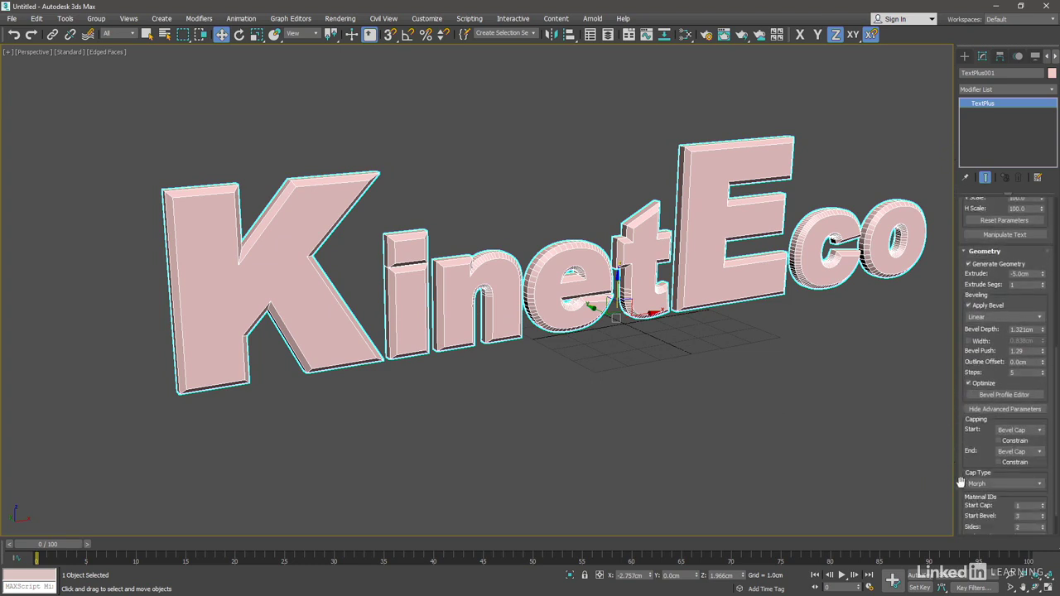
drag(966, 471, 960, 430)
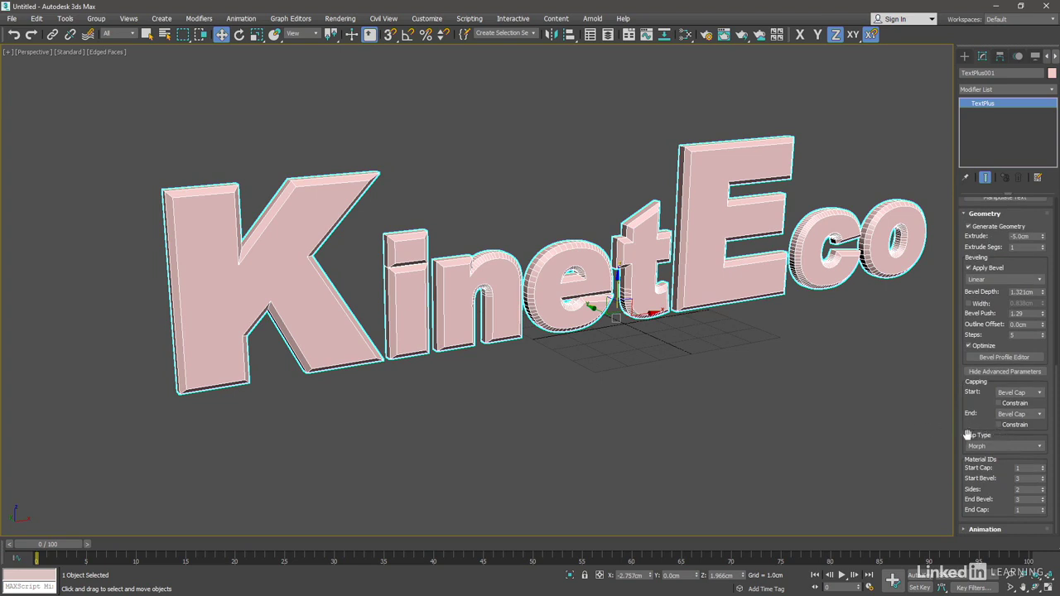
click(1001, 447)
click(988, 464)
click(990, 449)
click(987, 456)
Uncheck Edges Only in the text's Object Properties, then zoom in on the letters.
right_click(559, 358)
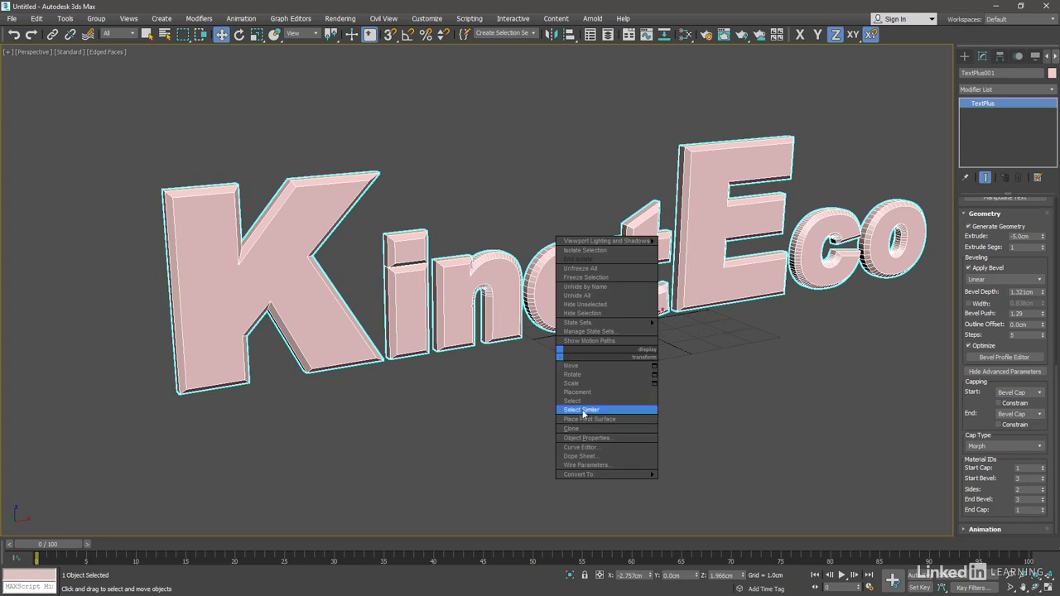
click(633, 440)
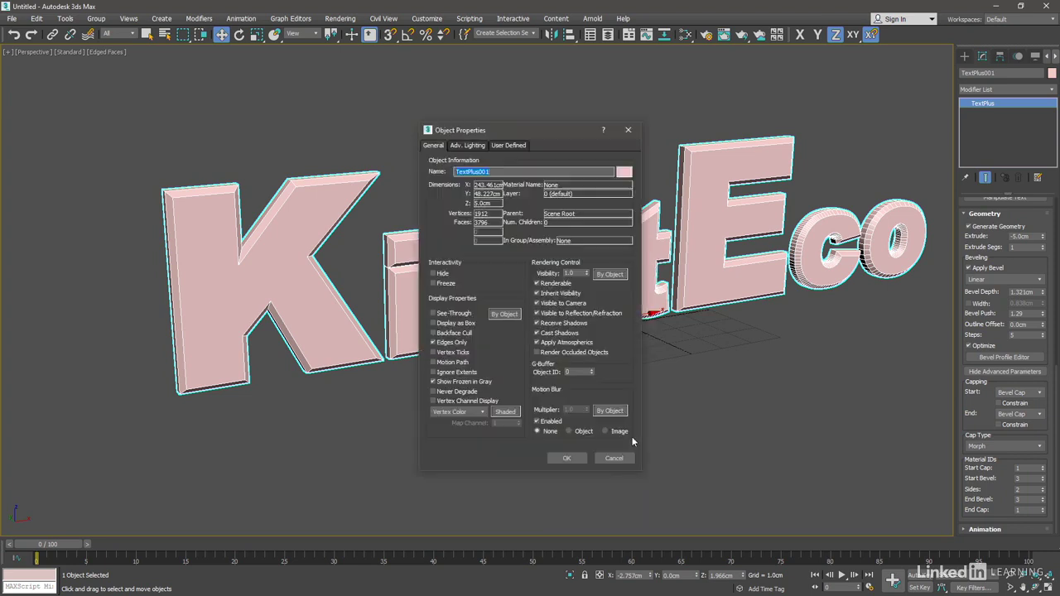
click(436, 345)
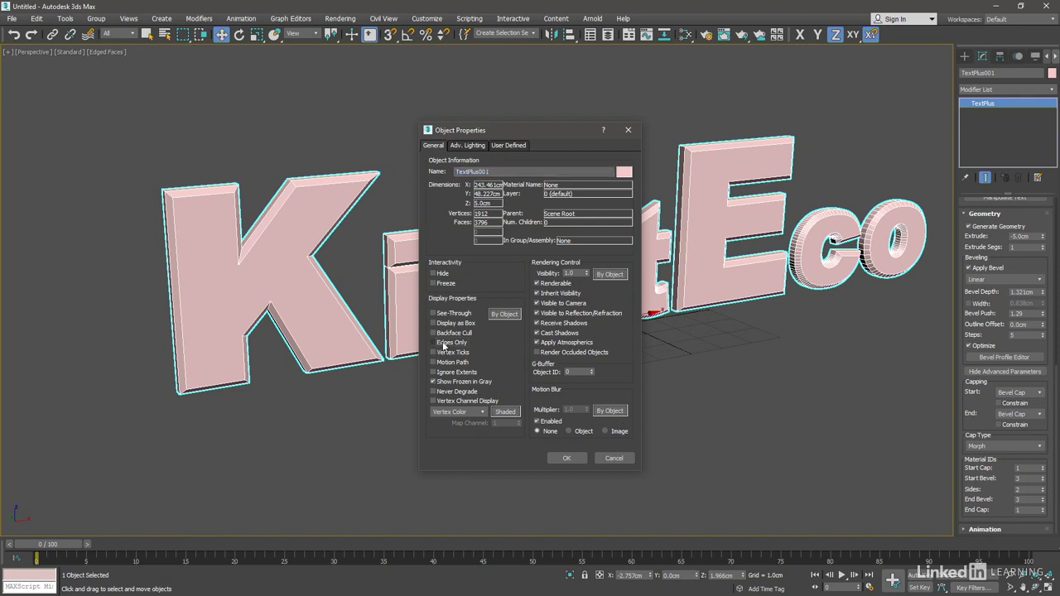
click(566, 460)
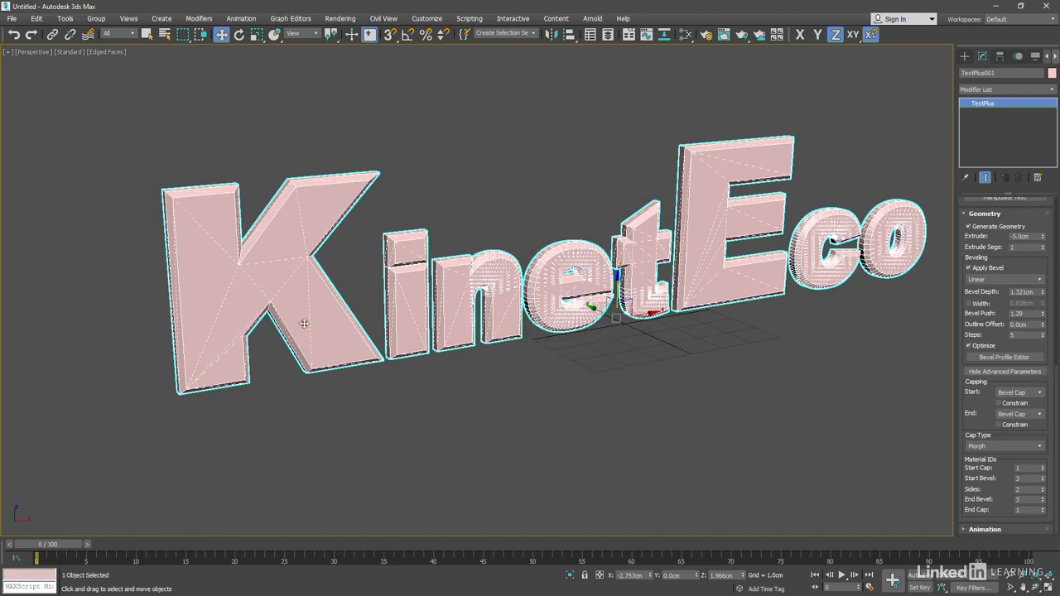
scroll(345, 307, up, 2)
scroll(433, 304, up, 4)
scroll(433, 304, up, 2)
scroll(403, 285, up, 2)
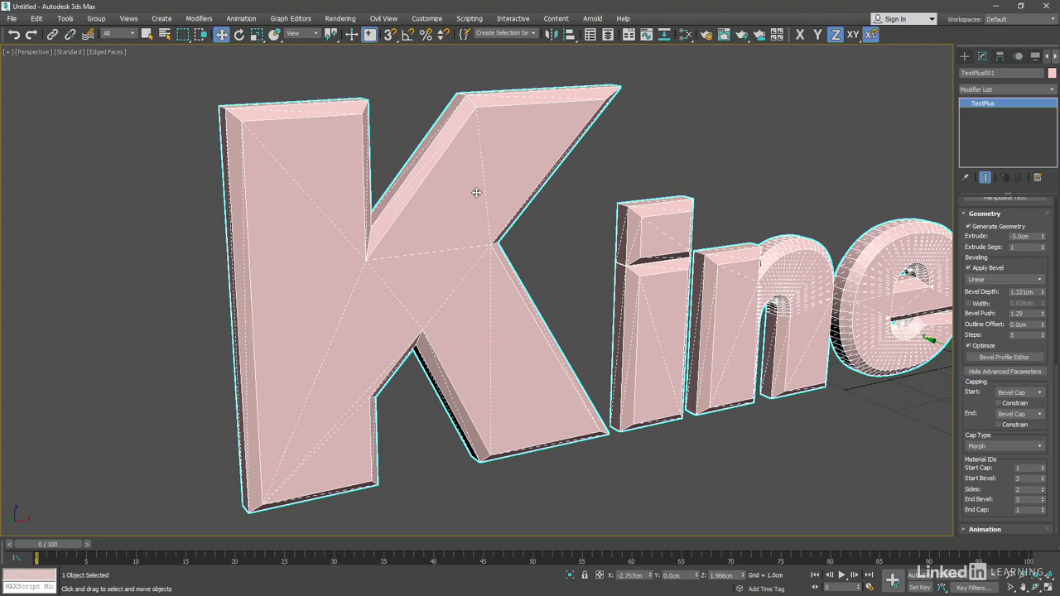
Change the TextPlus Cap Type from Morph to Grid.
click(1033, 448)
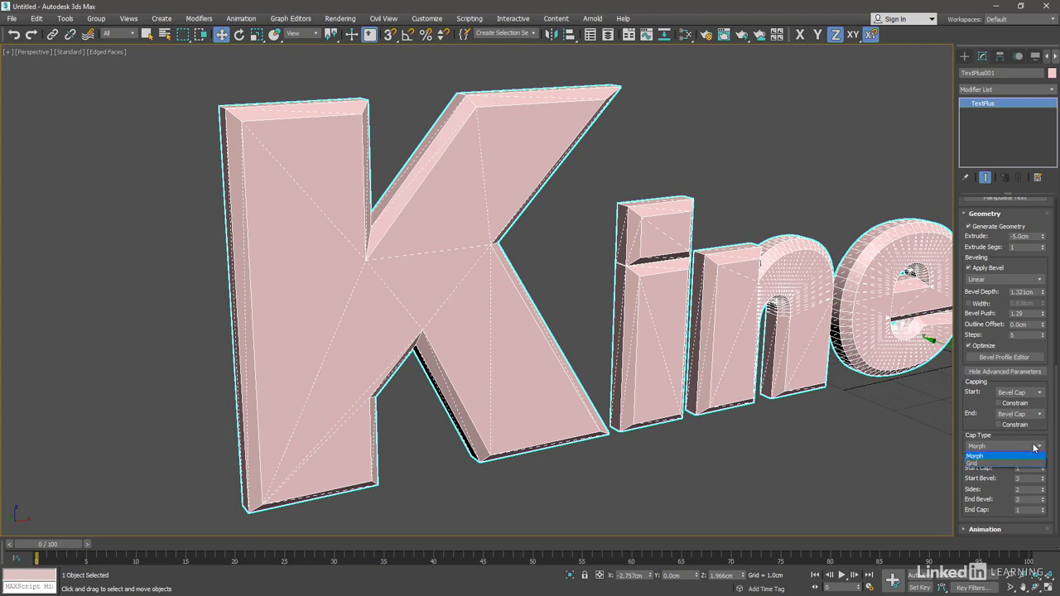
click(986, 464)
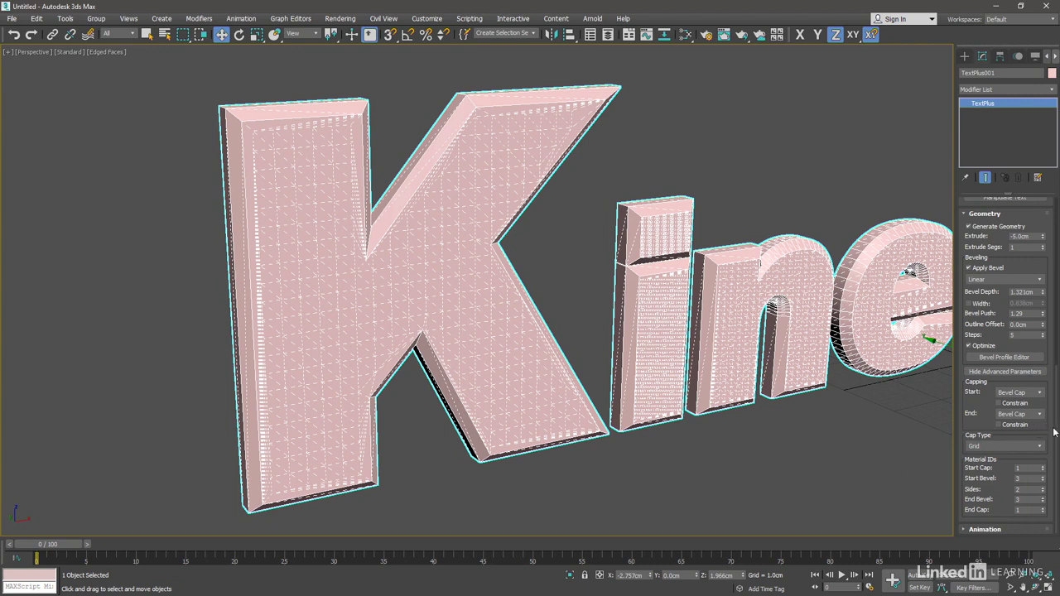
scroll(1057, 431, up, 3)
scroll(1057, 431, up, 3)
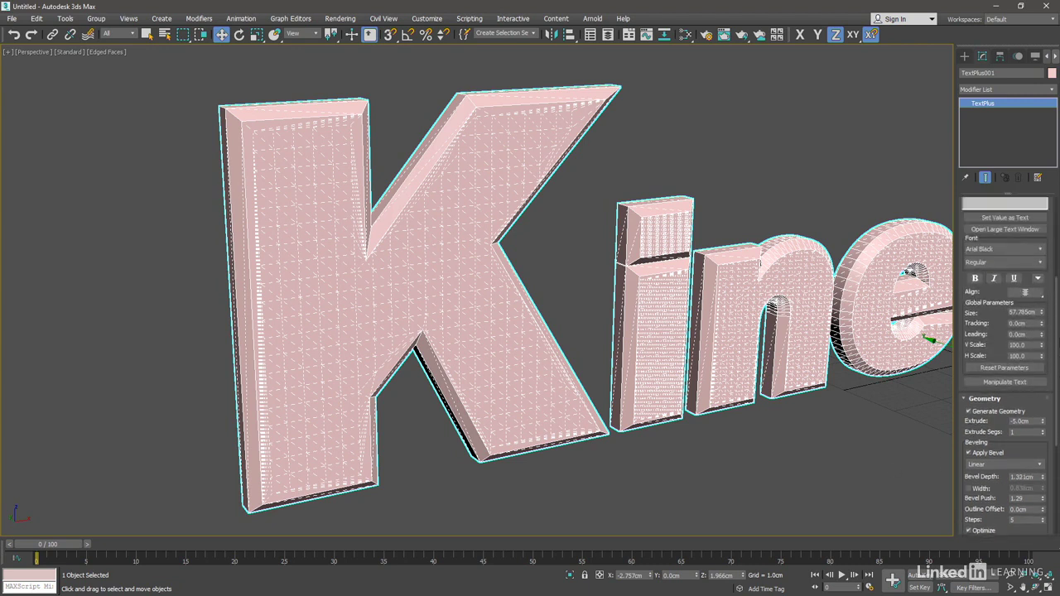
scroll(1058, 431, up, 3)
scroll(1057, 431, up, 3)
scroll(1058, 431, up, 1)
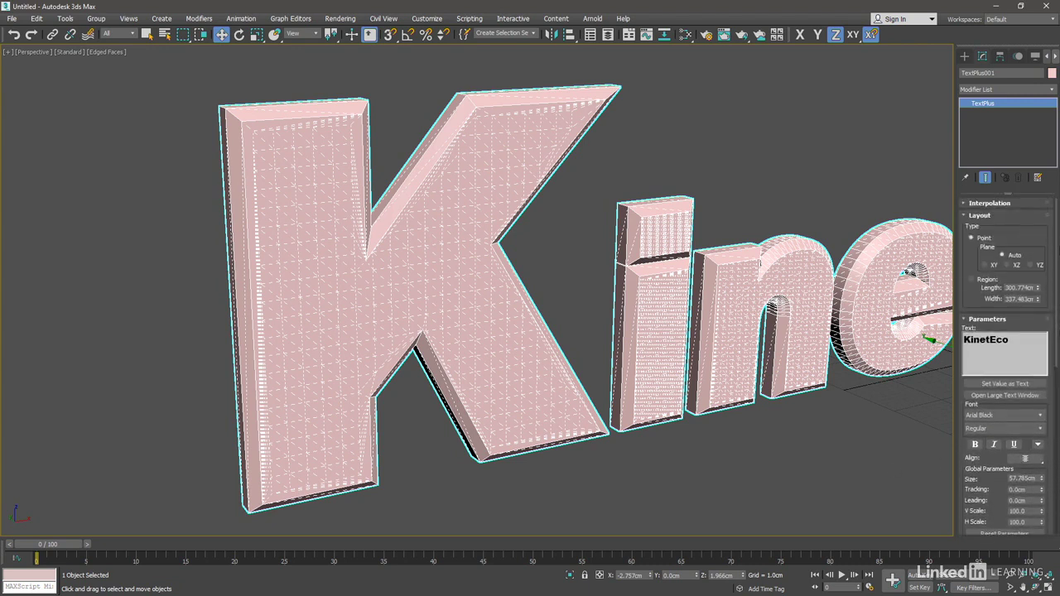
Uncheck Optimize under Interpolation and raise Steps to 12.
click(964, 203)
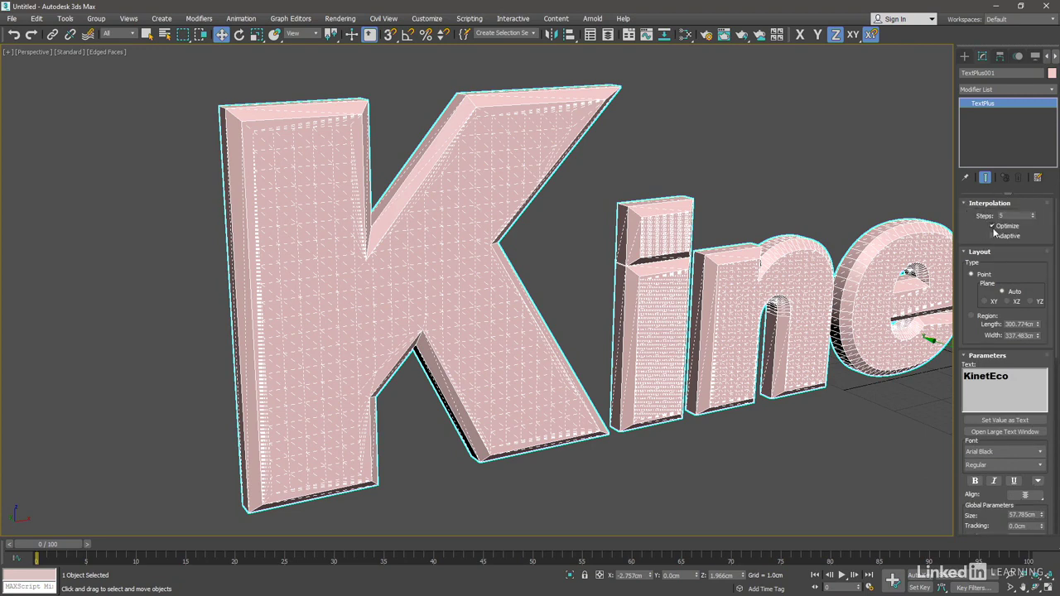
click(993, 226)
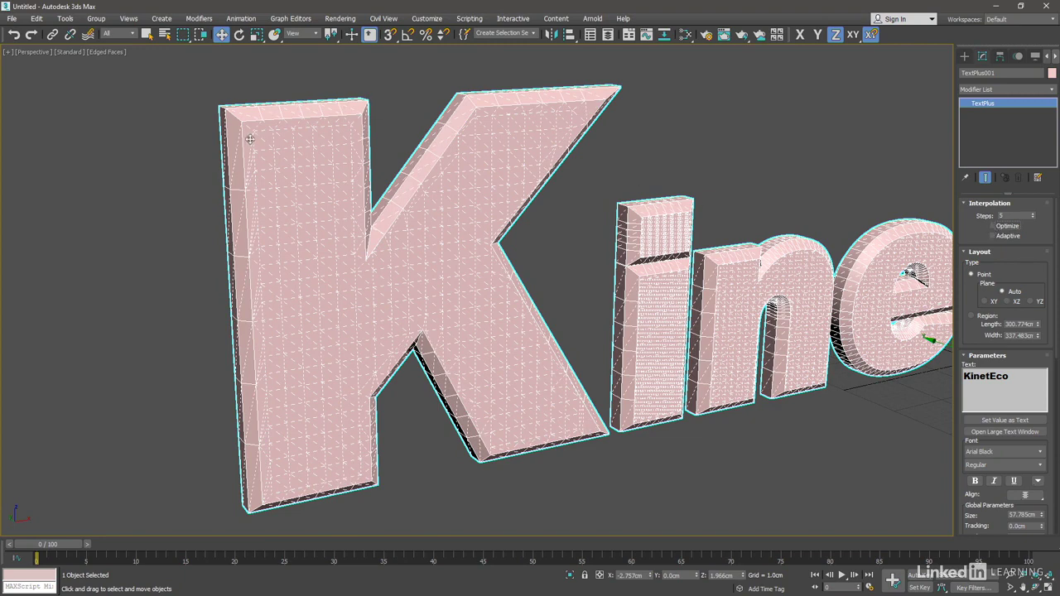
click(1033, 214)
click(1034, 214)
click(1034, 213)
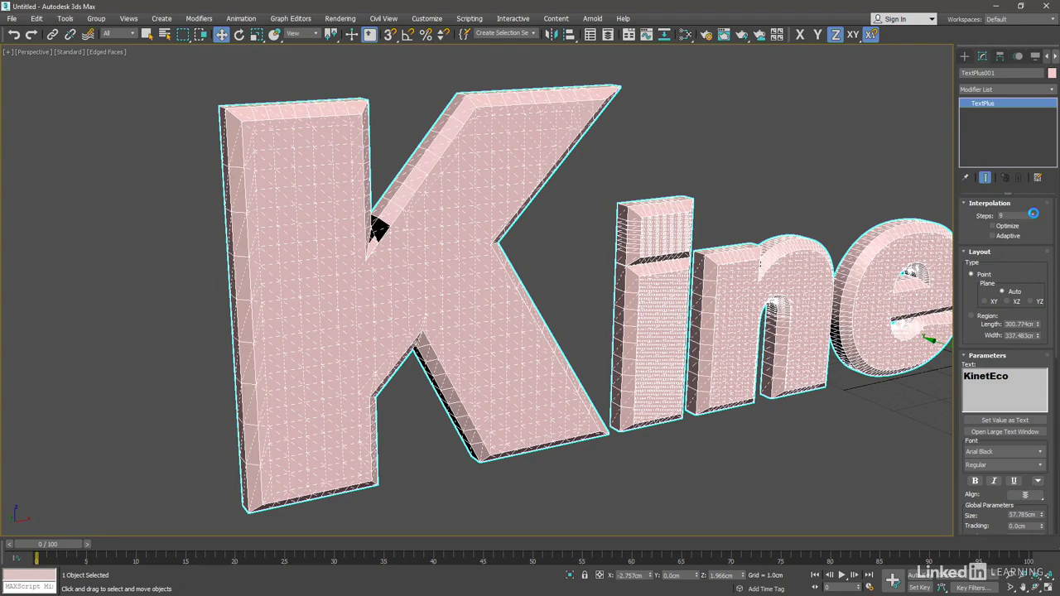
click(1033, 214)
click(1033, 214)
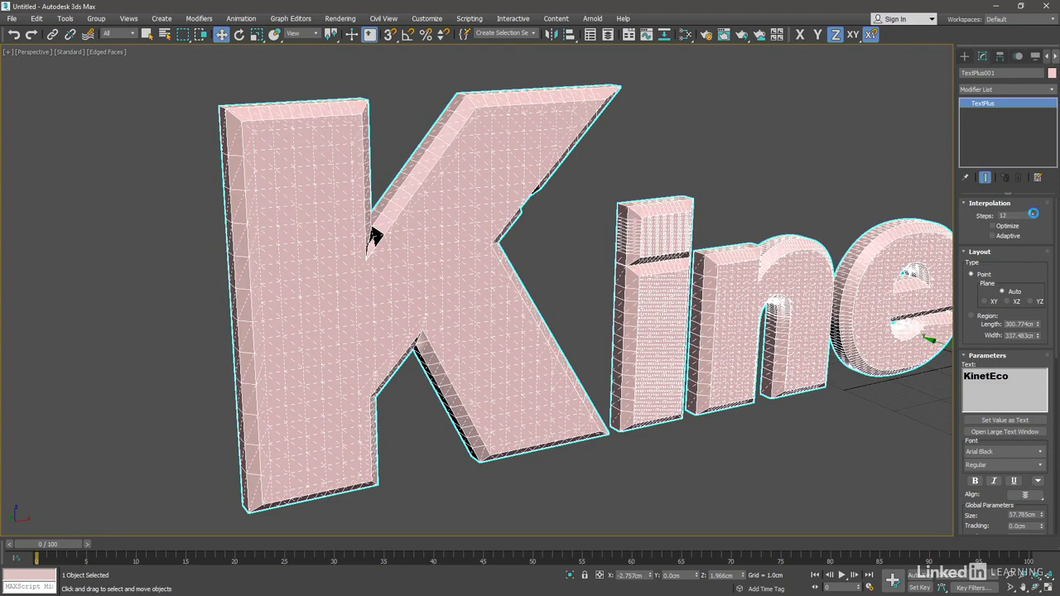
click(1033, 215)
alt+middle_drag(563, 258, 523, 245)
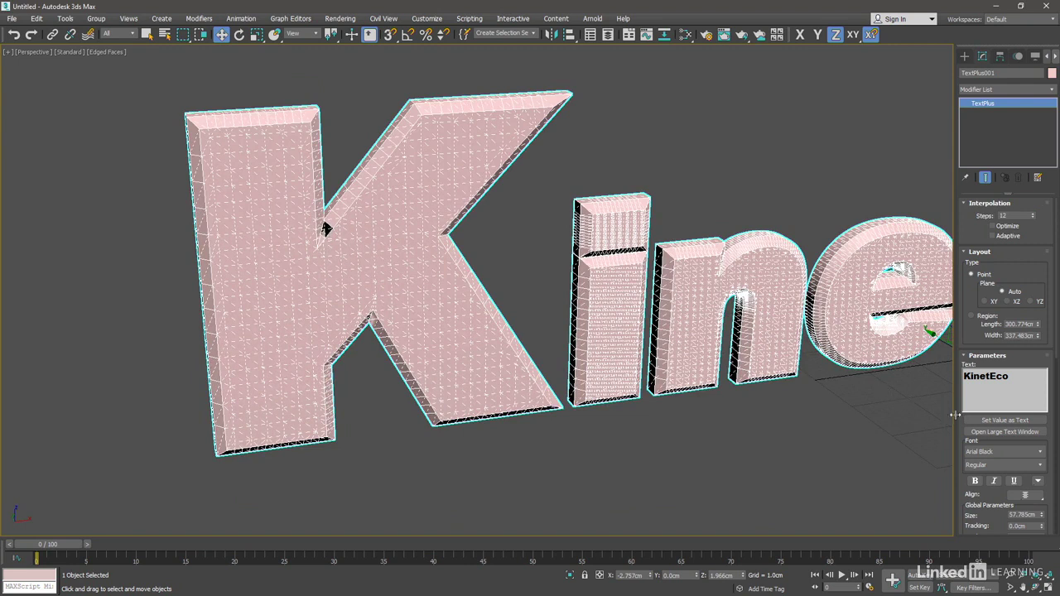
drag(961, 414, 969, 91)
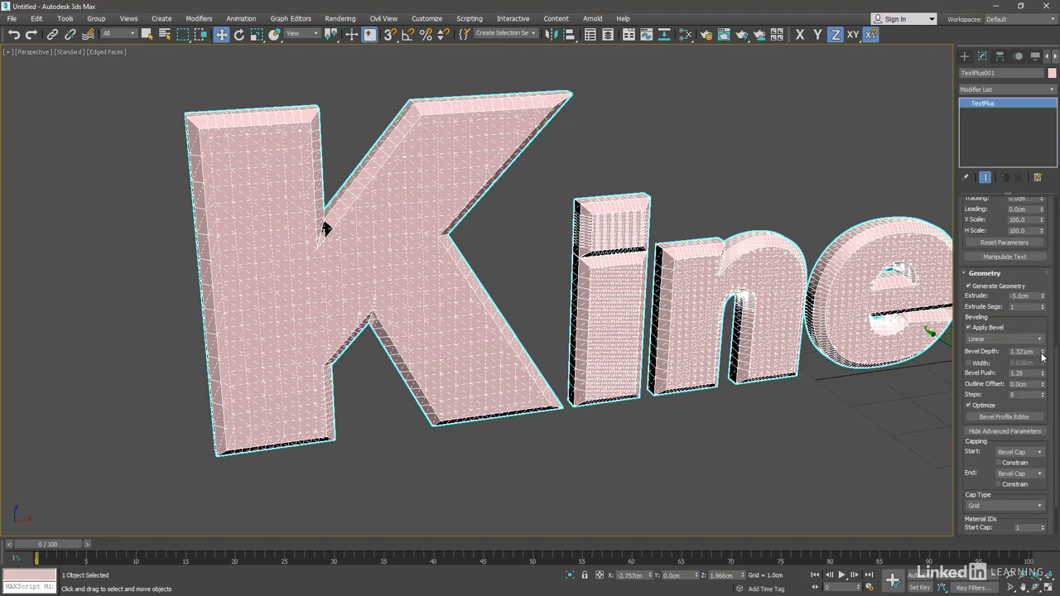
Set Bevel Push to 0, Bevel Depth to 0.5cm and Outline Offset to 0.
mouse_move(1041, 355)
mouse_down()
mouse_move(1047, 368)
mouse_move(1041, 348)
mouse_up()
drag(1043, 386, 1042, 378)
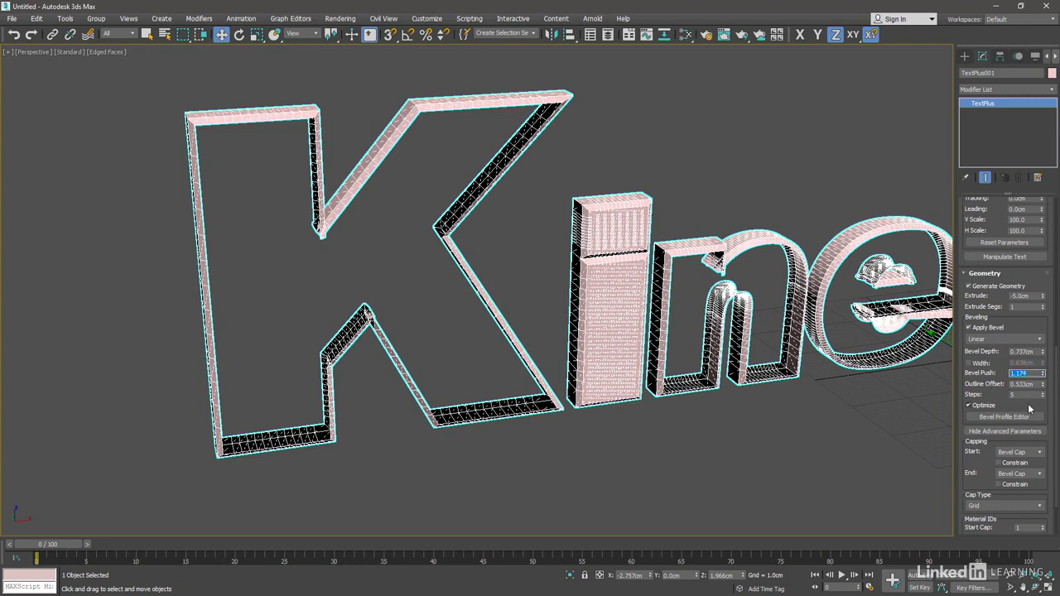
text(0)
click(1035, 352)
text(0.5)
key(Return)
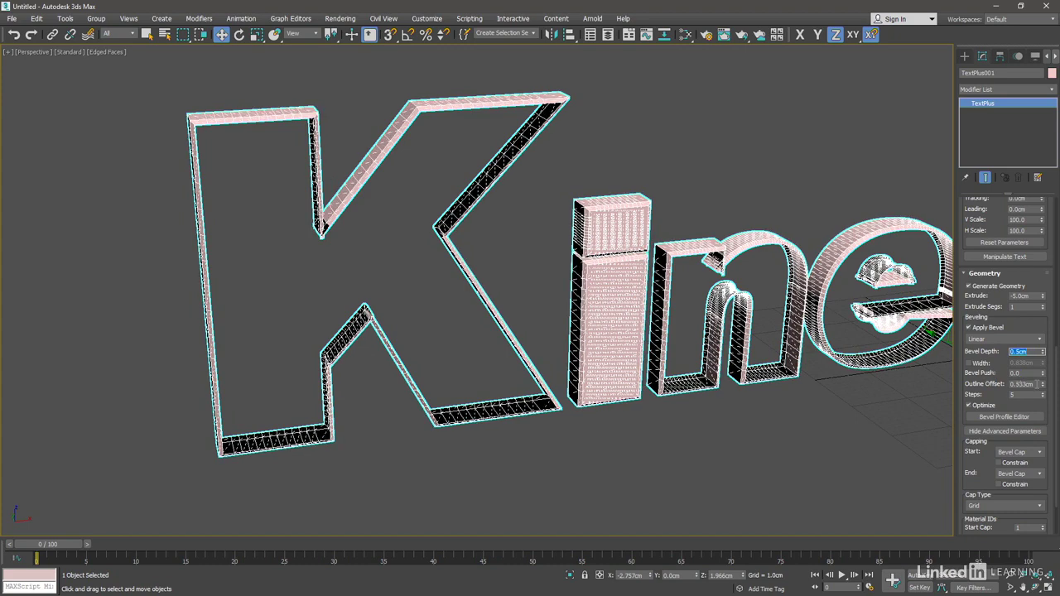
click(1010, 383)
text(0)
key(Return)
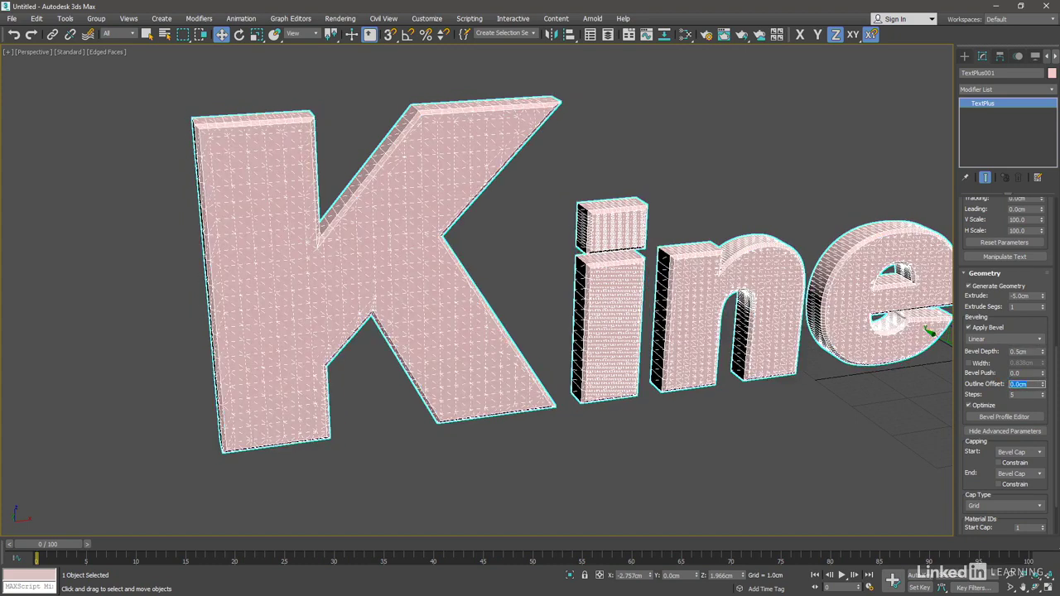
mouse_move(853, 468)
alt+middle_down()
mouse_move(833, 449)
mouse_move(857, 455)
mouse_move(780, 432)
mouse_move(692, 281)
alt+middle_up()
Check Edges Only in the text's Object Properties and recentre the KinetEco text in view.
scroll(878, 428, down, 5)
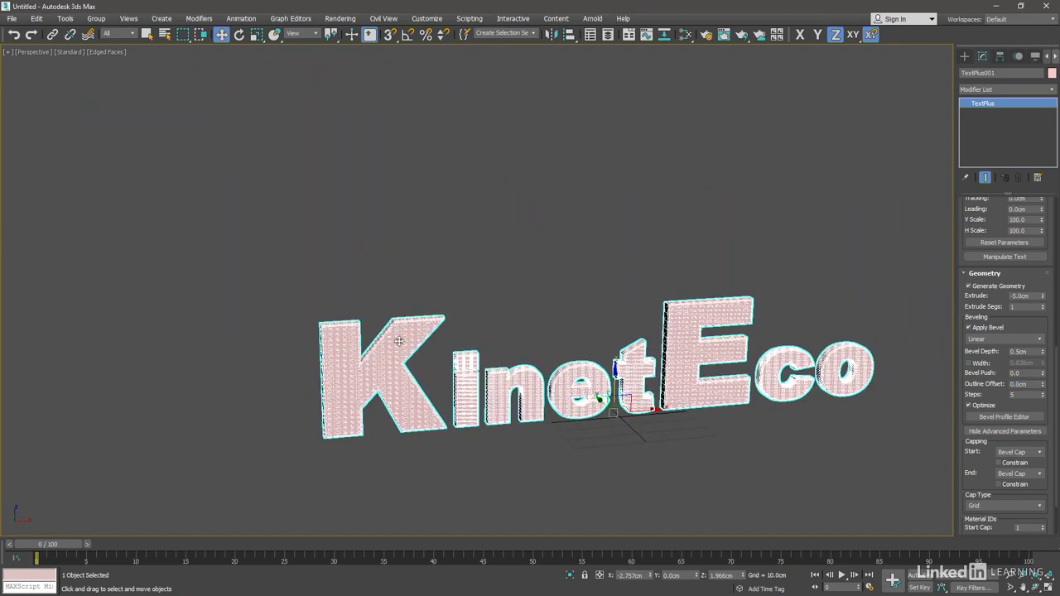
scroll(399, 341, up, 3)
right_click(476, 242)
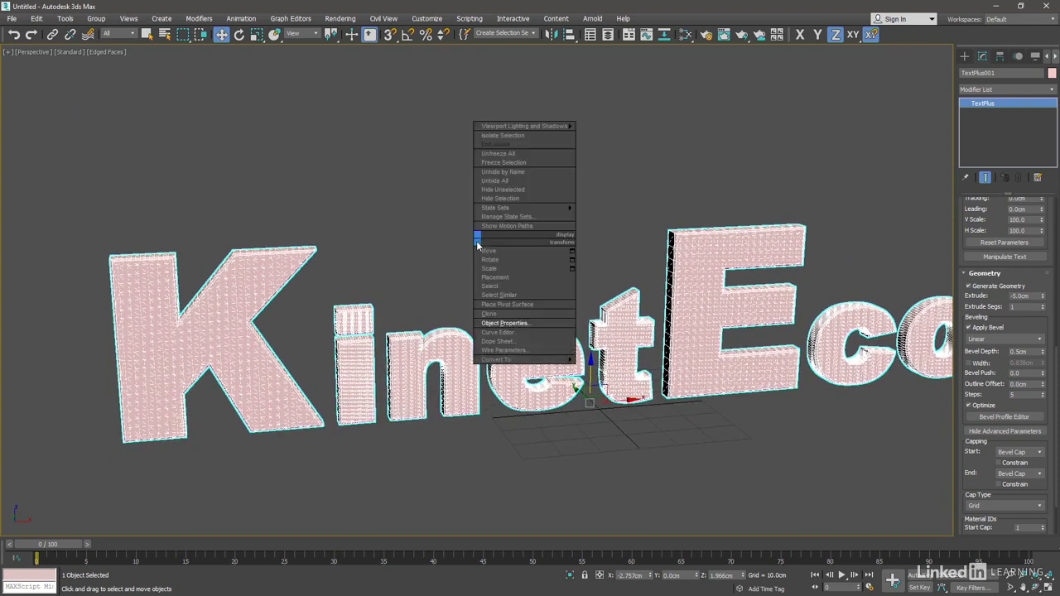
click(559, 328)
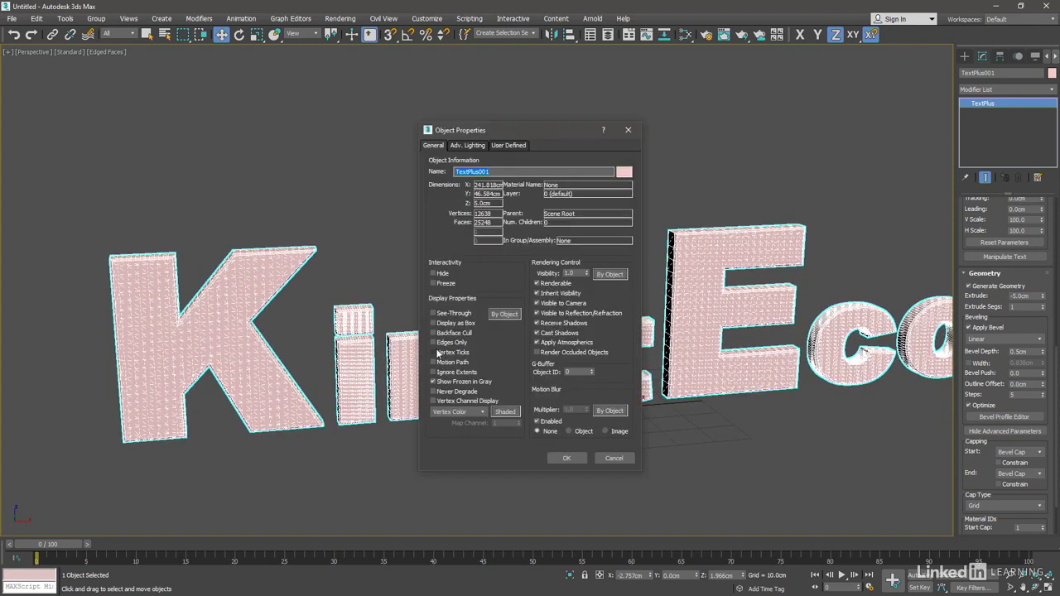
click(432, 342)
click(566, 457)
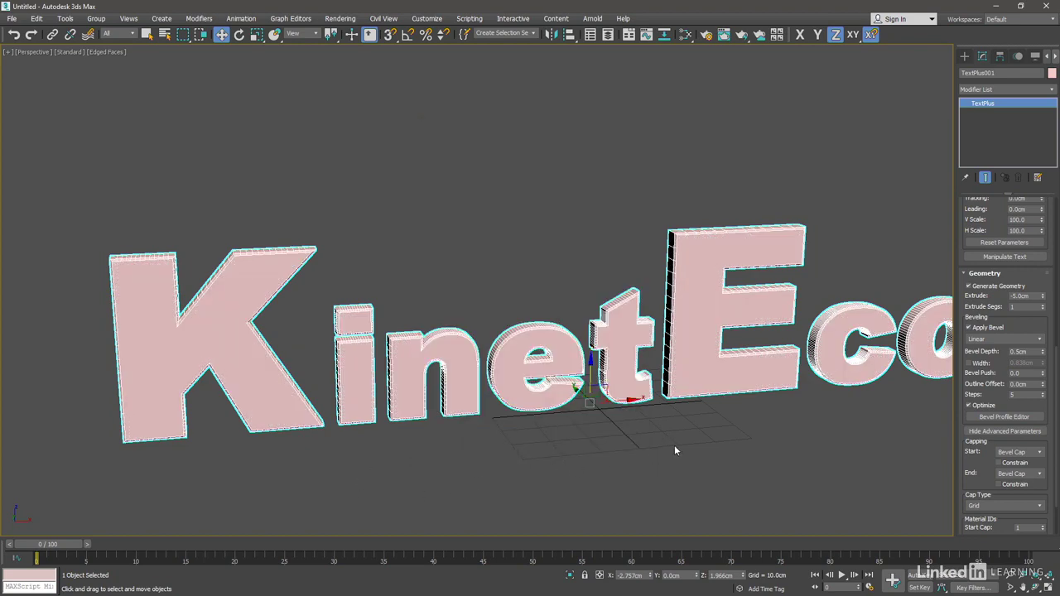
middle_drag(674, 448, 623, 431)
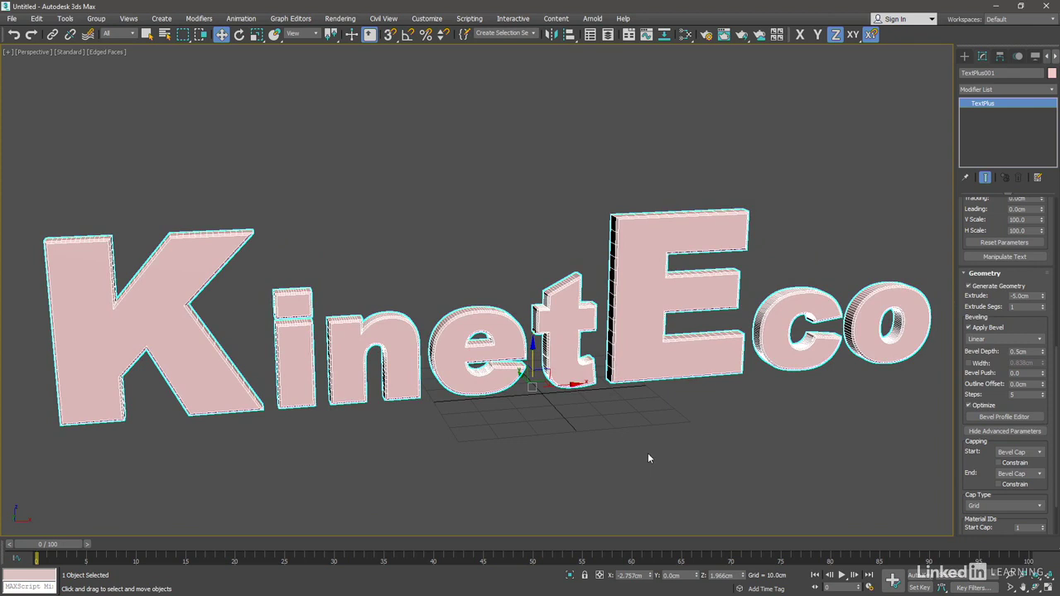